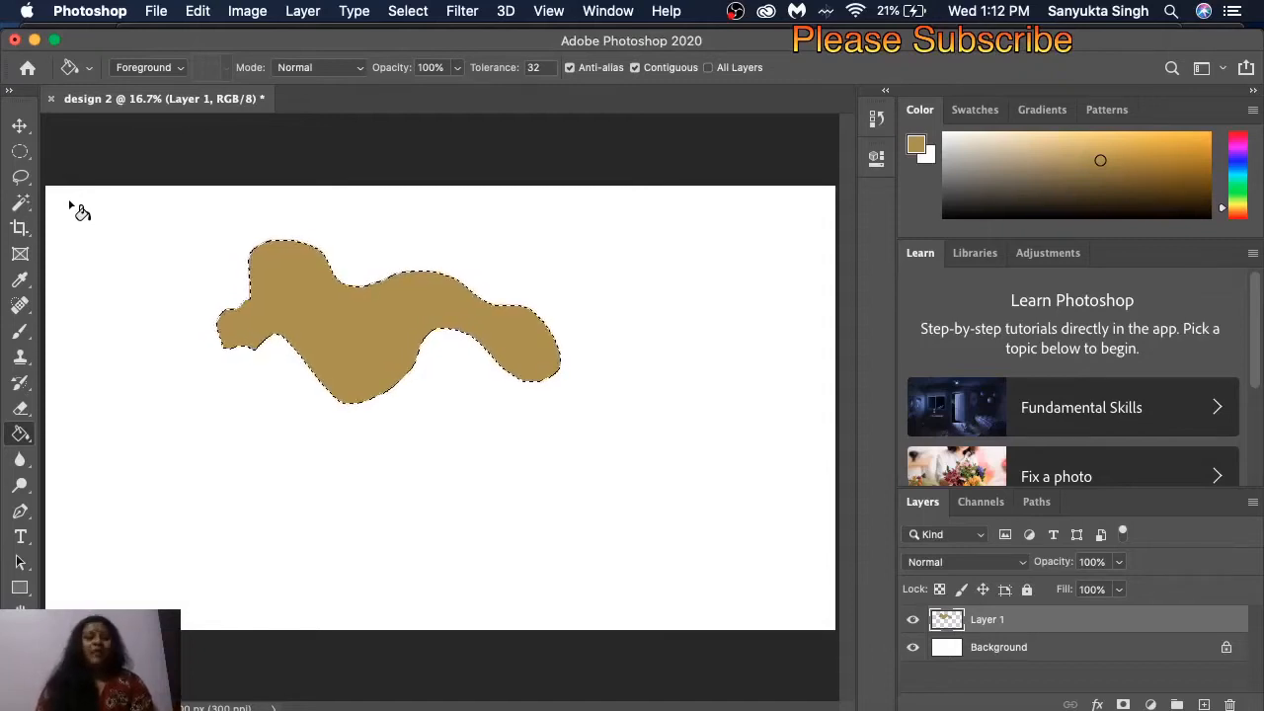
pyautogui.click(153, 17)
pyautogui.click(168, 57)
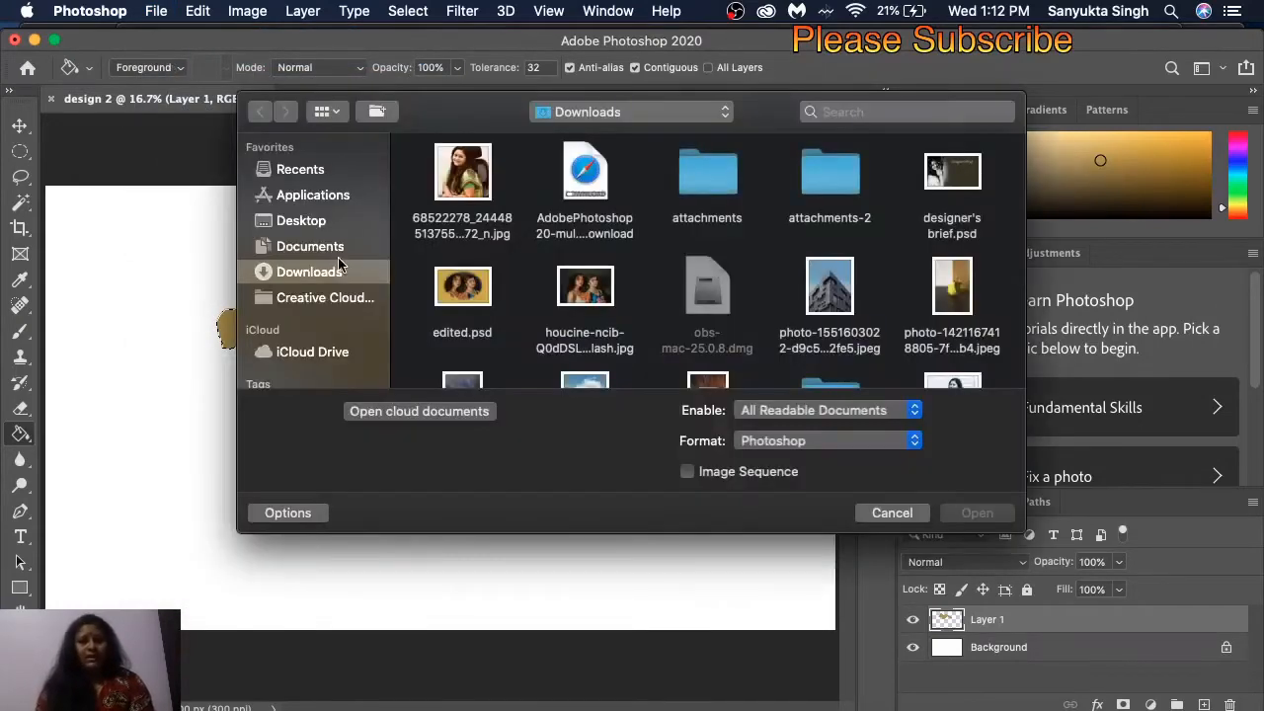
pyautogui.click(834, 306)
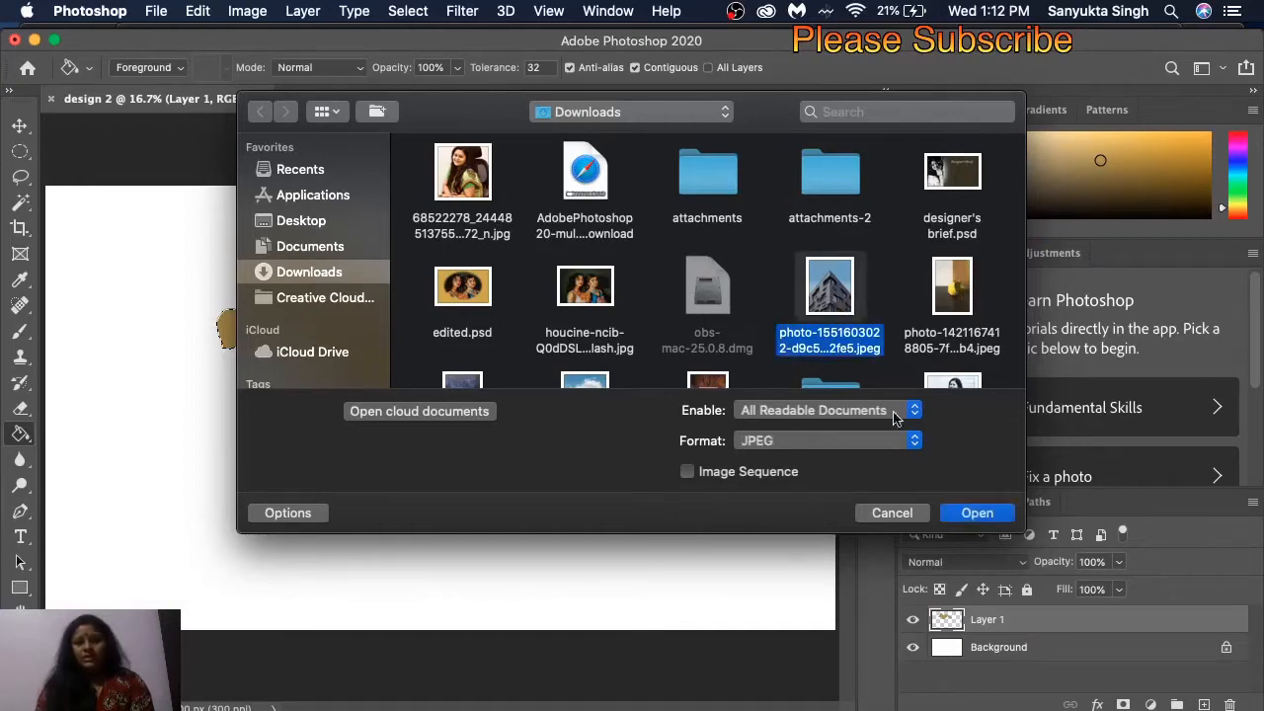
pyautogui.click(975, 513)
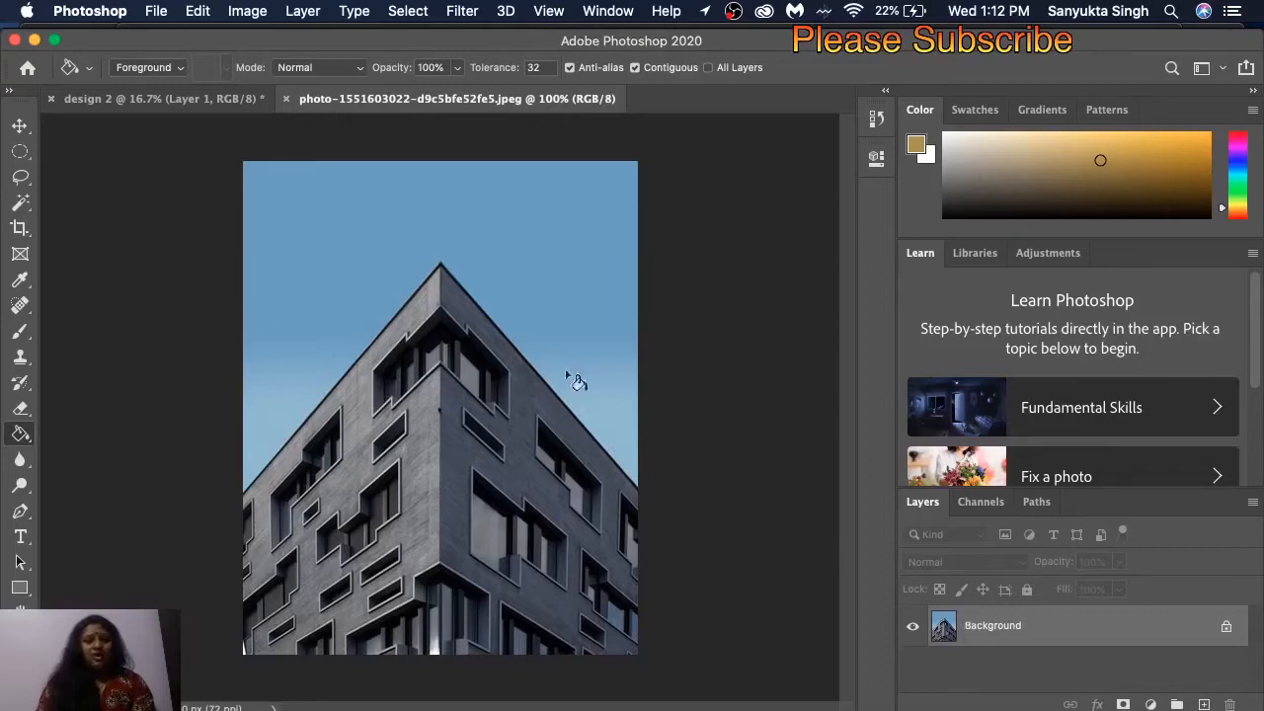
# - In the design 2 document, replace the gold shape's layer with a new empty layer and clear the remaining selection
pyautogui.click(207, 102)
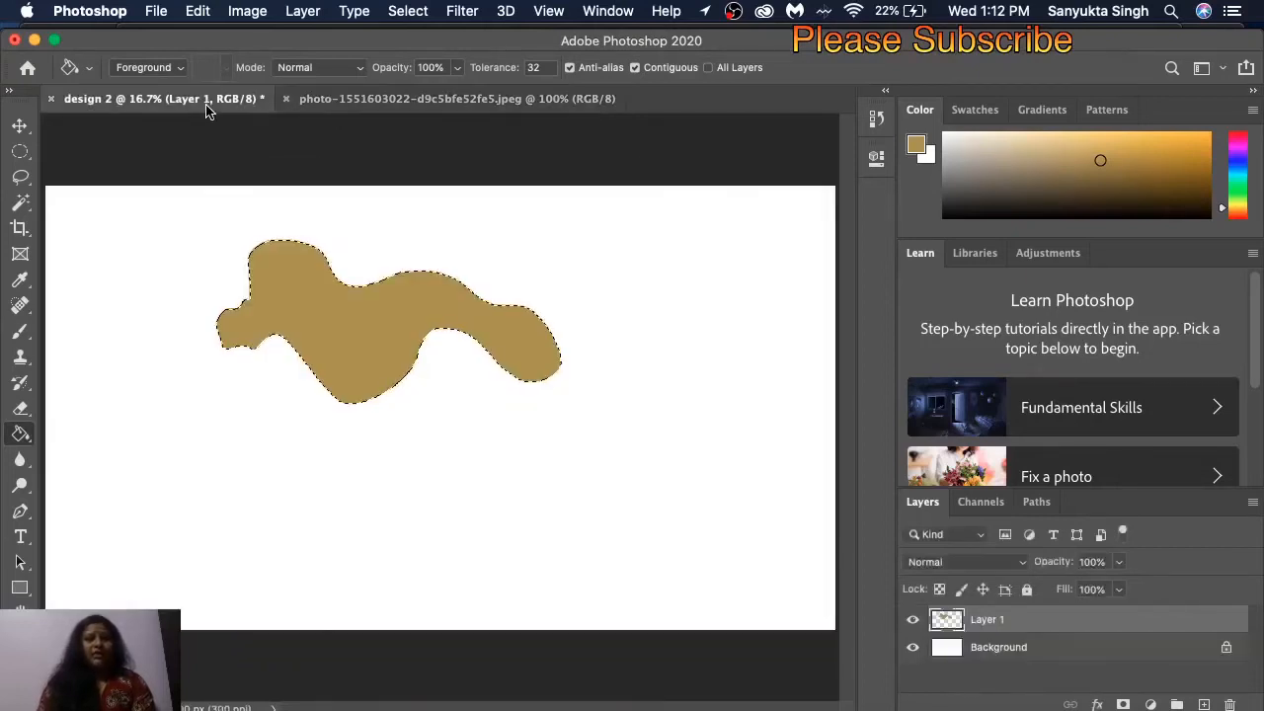
pyautogui.click(913, 623)
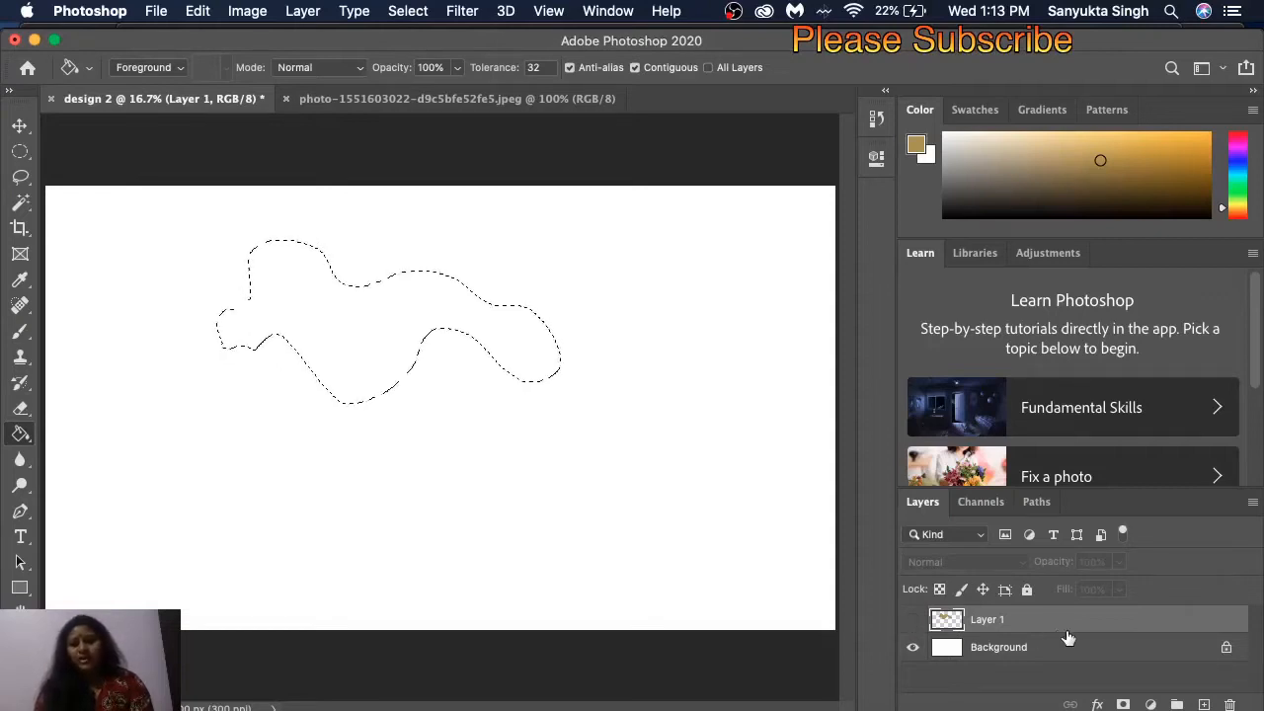
pyautogui.moveTo(1075, 620); pyautogui.dragTo(1233, 705)
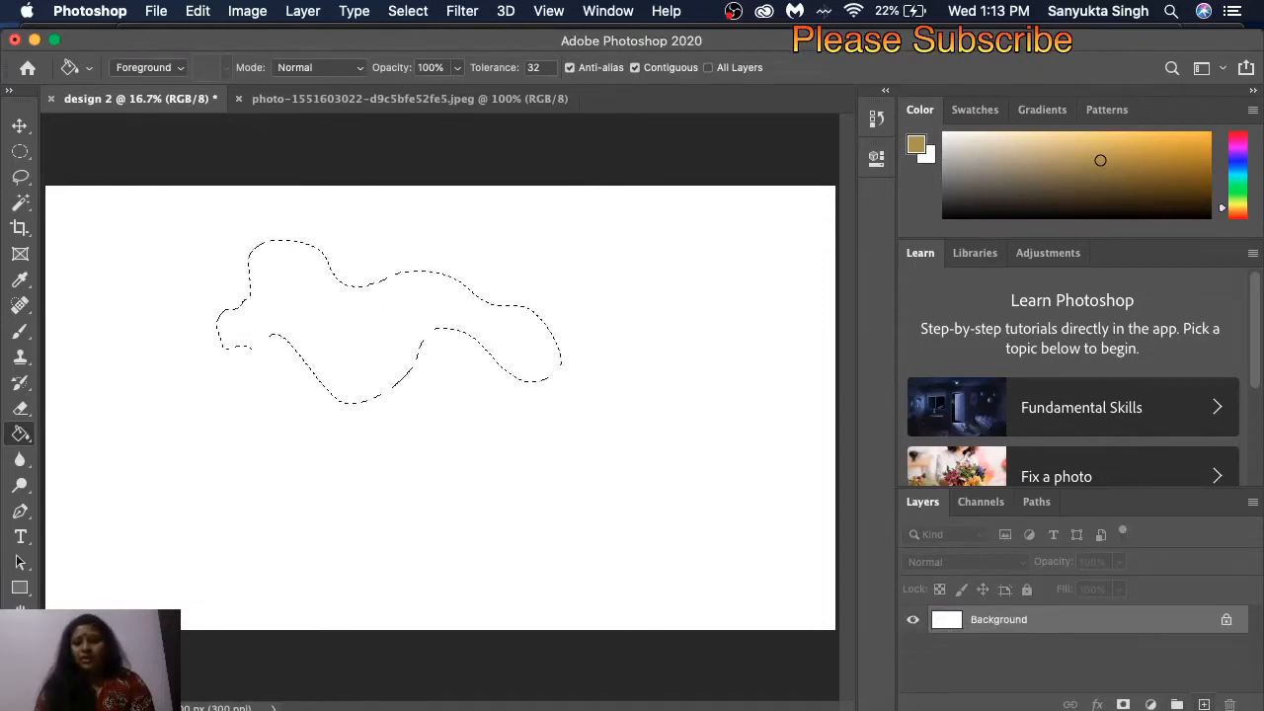
pyautogui.click(1203, 704)
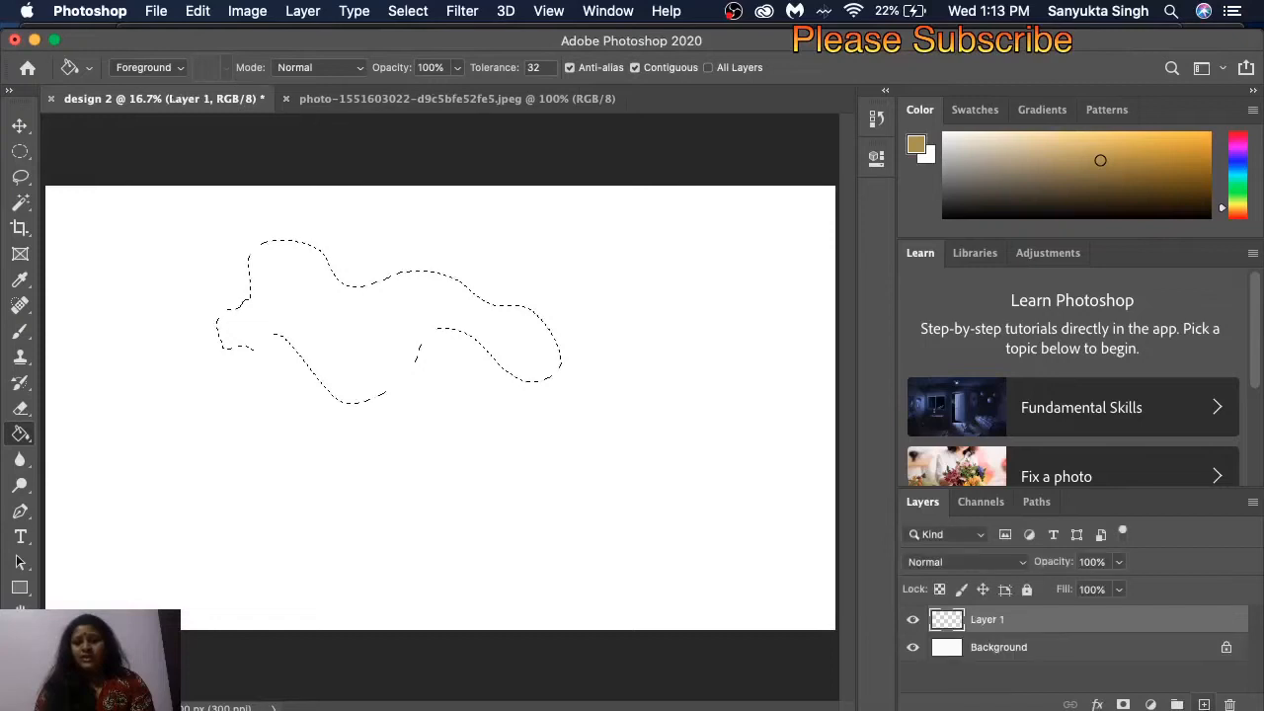
pyautogui.click(20, 151)
pyautogui.click(126, 230)
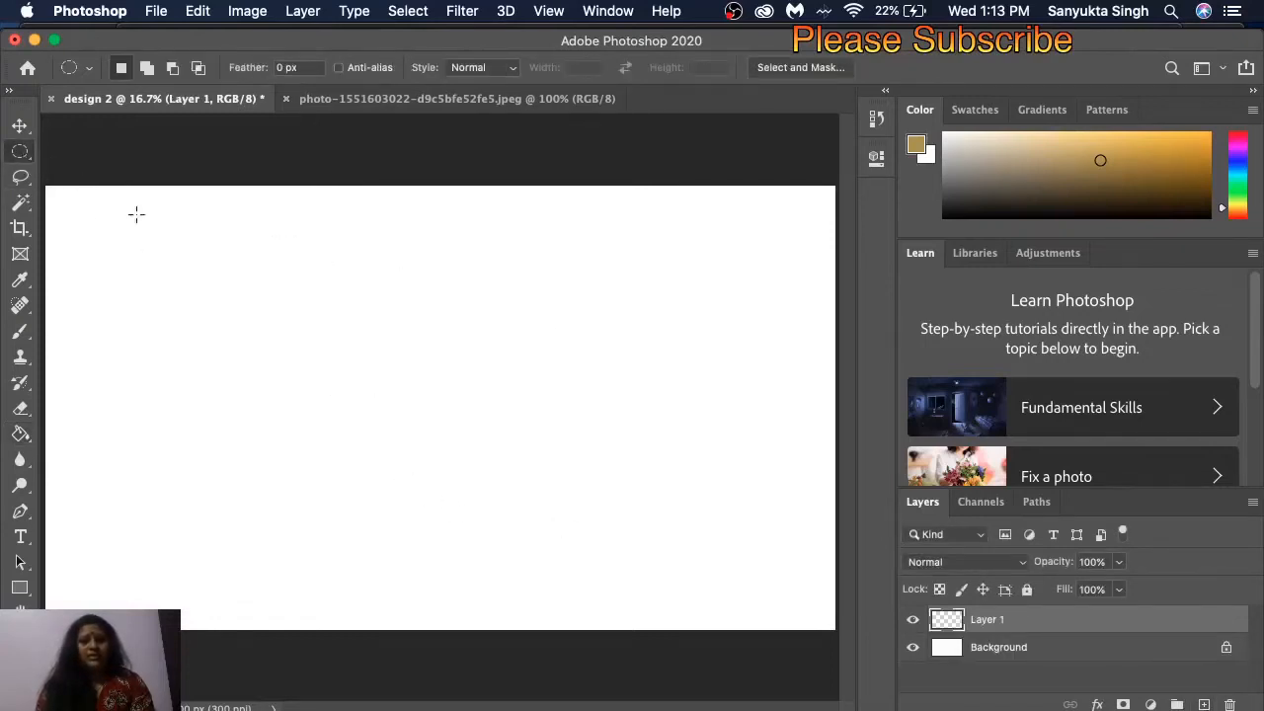
# - Duplicate the Background layer of the building photo, keeping the suggested name Background copy
pyautogui.click(425, 102)
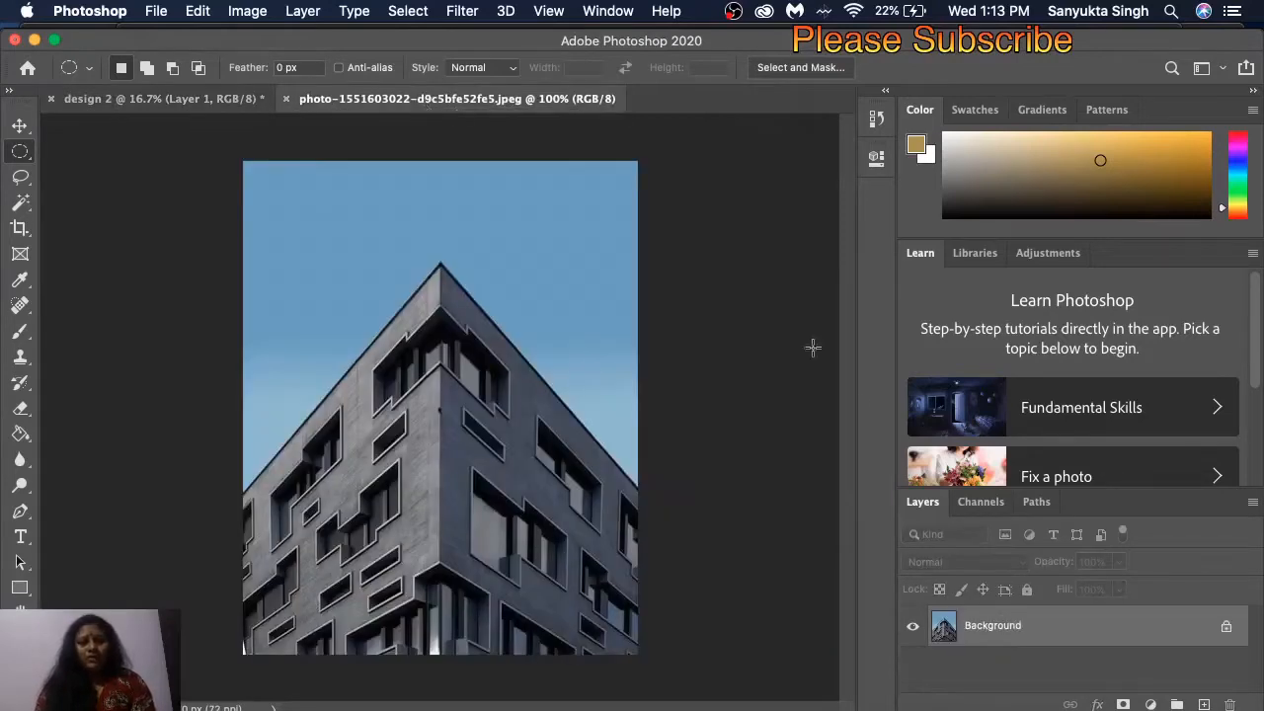
pyautogui.rightClick(1140, 641)
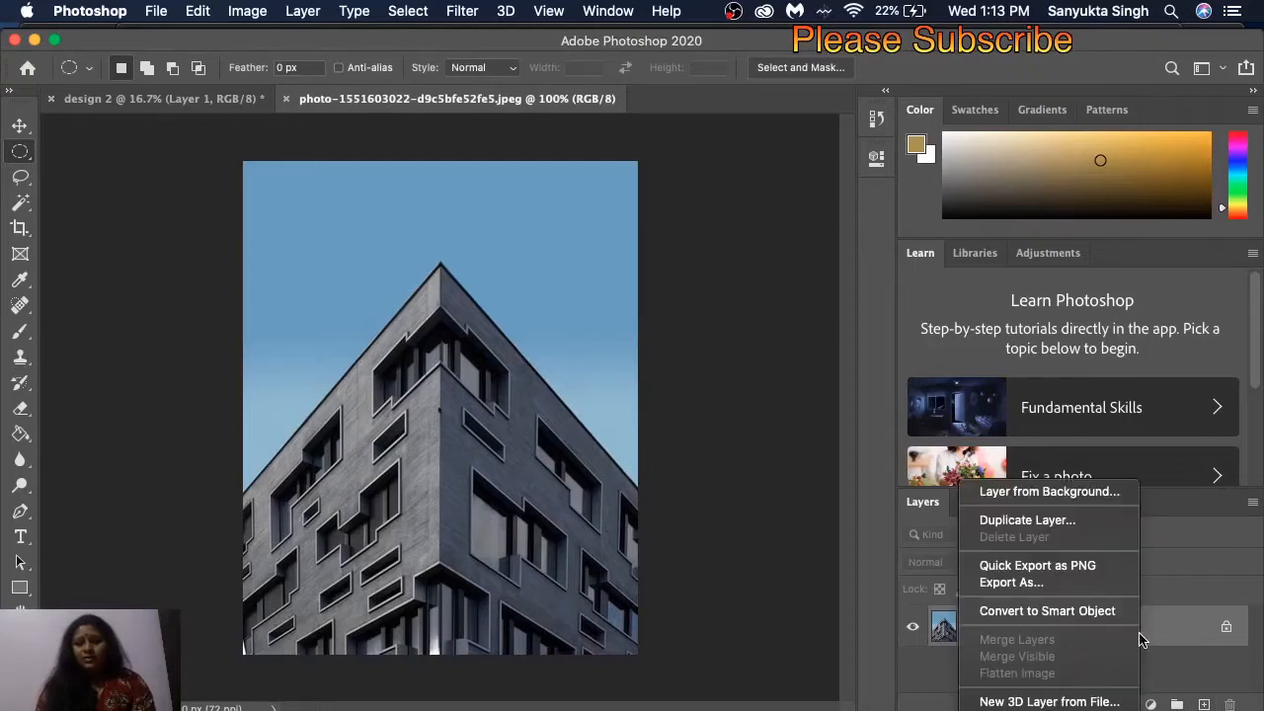
pyautogui.click(1076, 521)
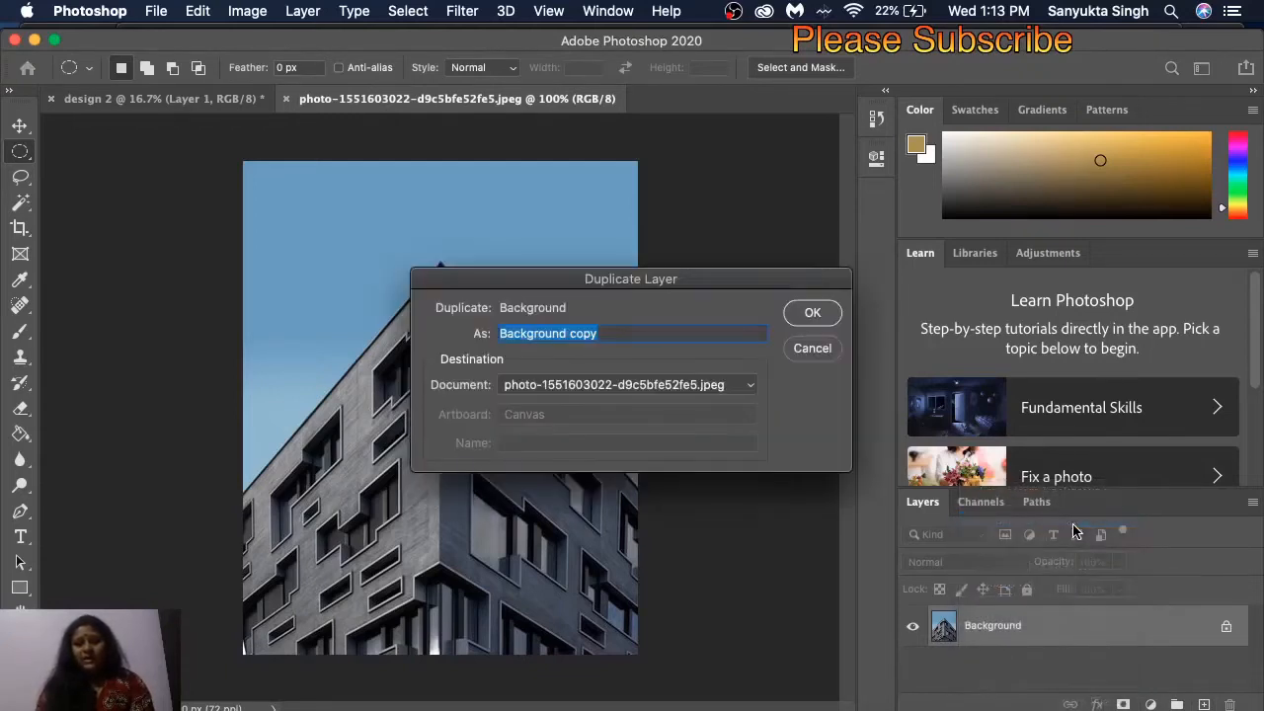
pyautogui.click(810, 316)
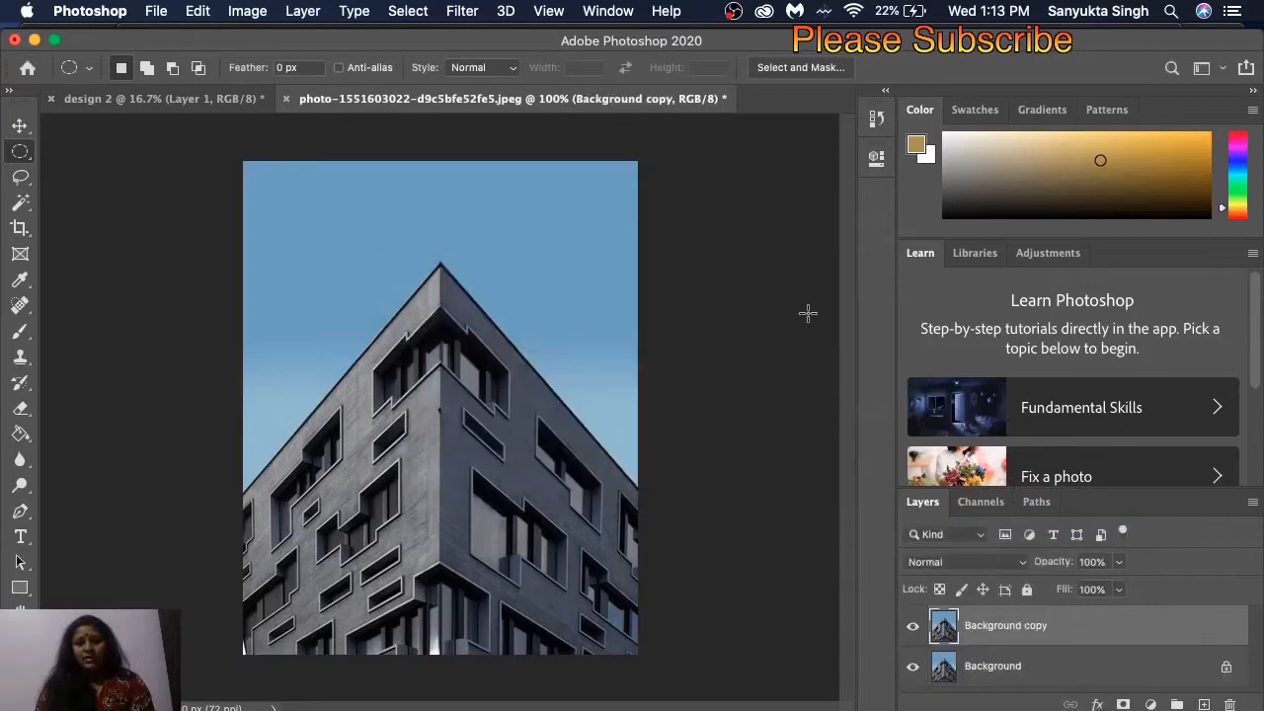
# - Select a loose freehand area around the building's upper part with the Lasso tool and copy it into the design 2 document
pyautogui.click(22, 179)
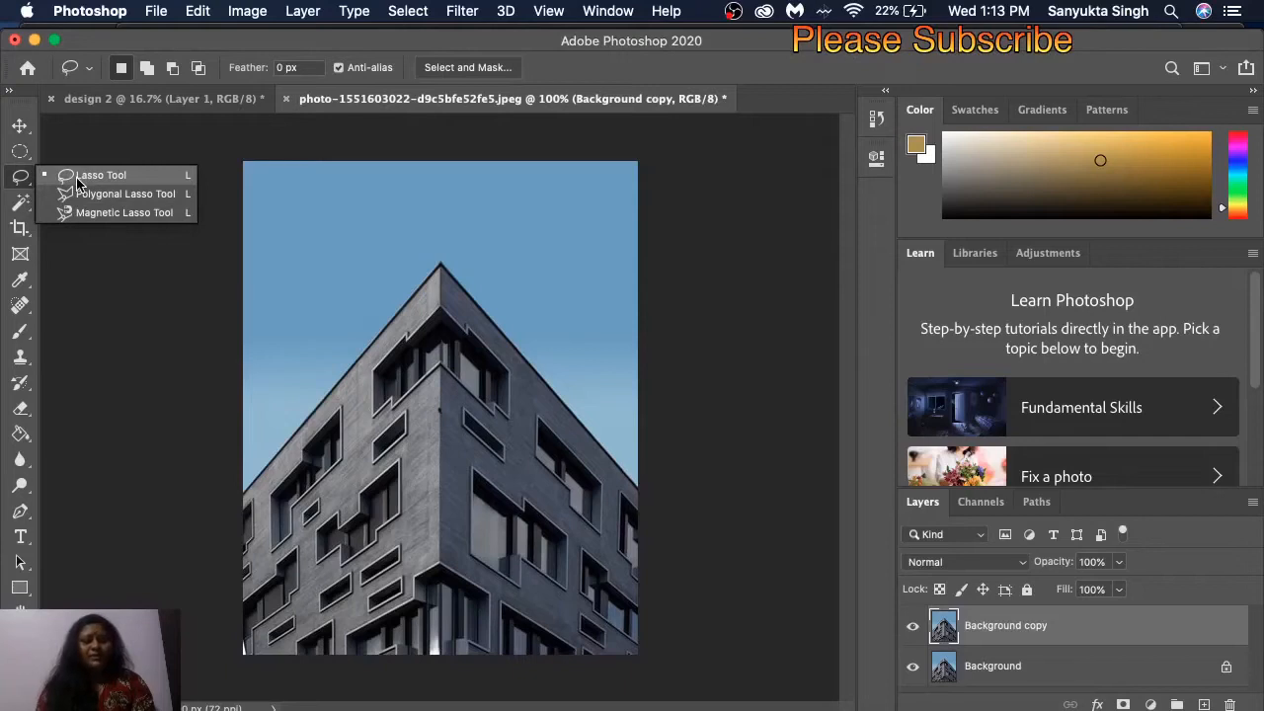
pyautogui.click(79, 183)
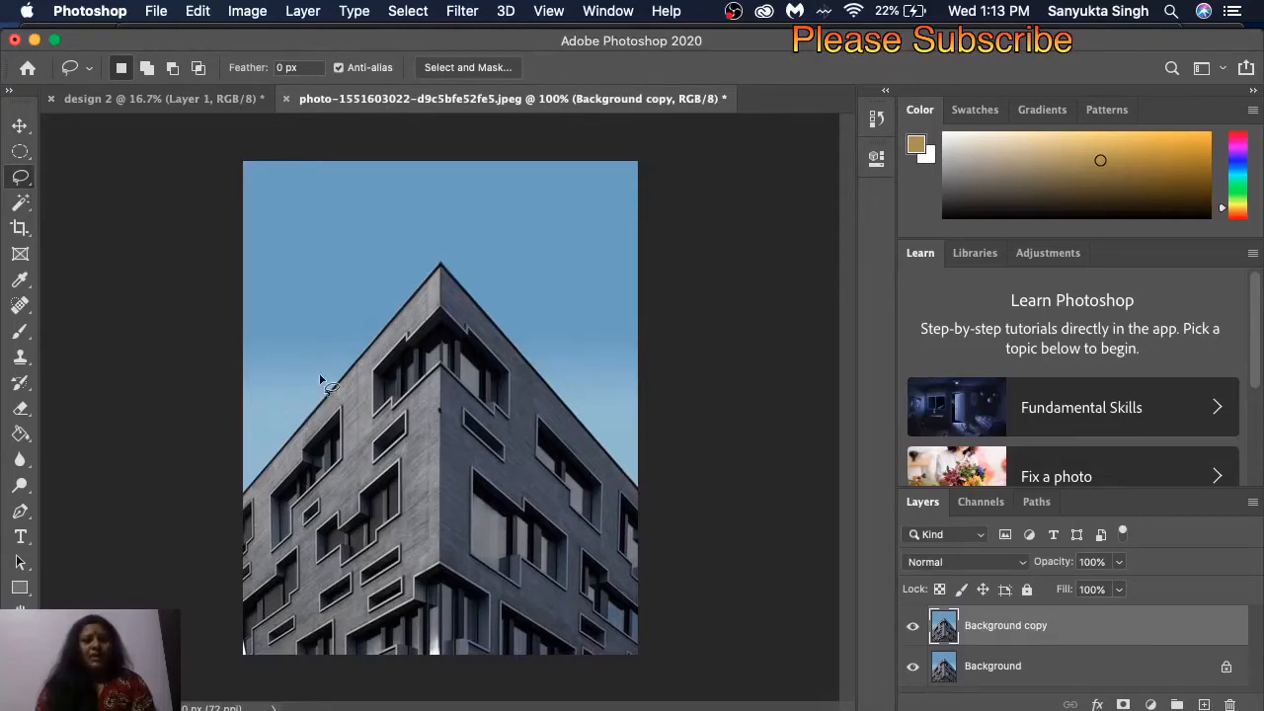
pyautogui.moveTo(320, 377)
pyautogui.mouseDown()
pyautogui.moveTo(309, 327)
pyautogui.moveTo(330, 291)
pyautogui.moveTo(425, 237)
pyautogui.moveTo(550, 274)
pyautogui.moveTo(633, 320)
pyautogui.moveTo(633, 402)
pyautogui.moveTo(568, 516)
pyautogui.moveTo(429, 593)
pyautogui.moveTo(356, 605)
pyautogui.moveTo(283, 542)
pyautogui.moveTo(280, 481)
pyautogui.moveTo(305, 433)
pyautogui.moveTo(276, 396)
pyautogui.moveTo(320, 379)
pyautogui.mouseUp()
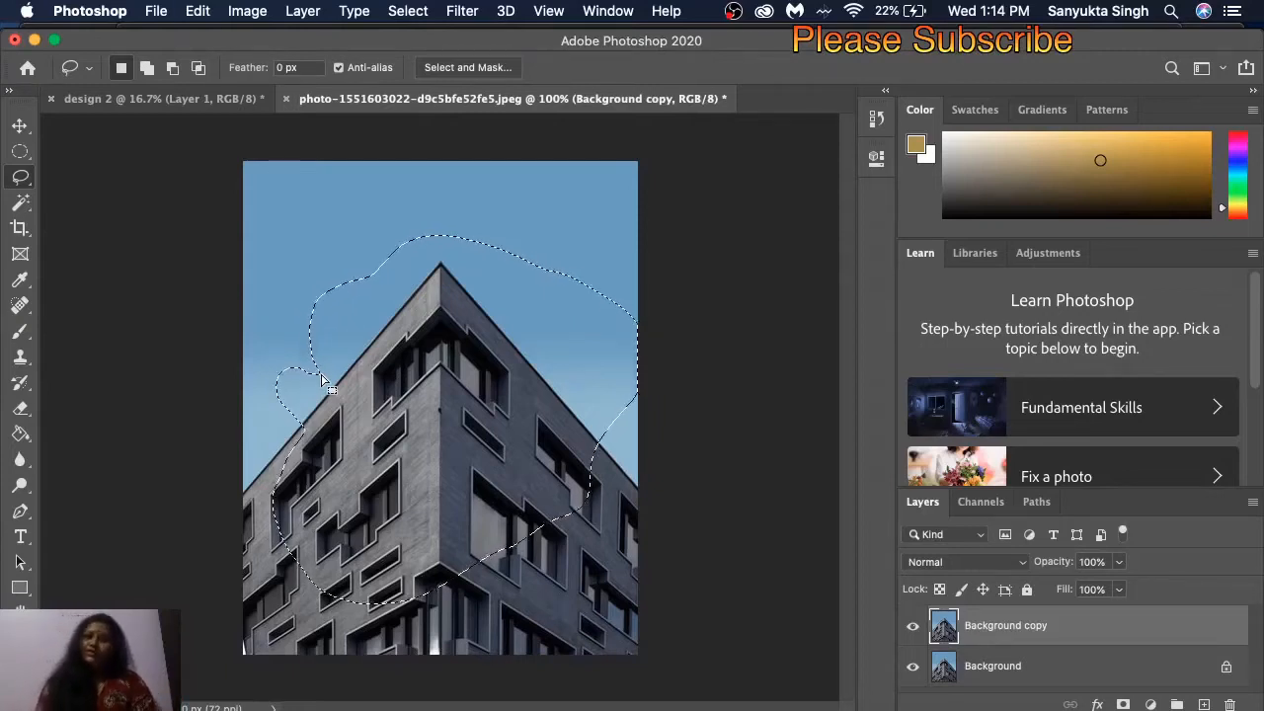
pyautogui.click(206, 108)
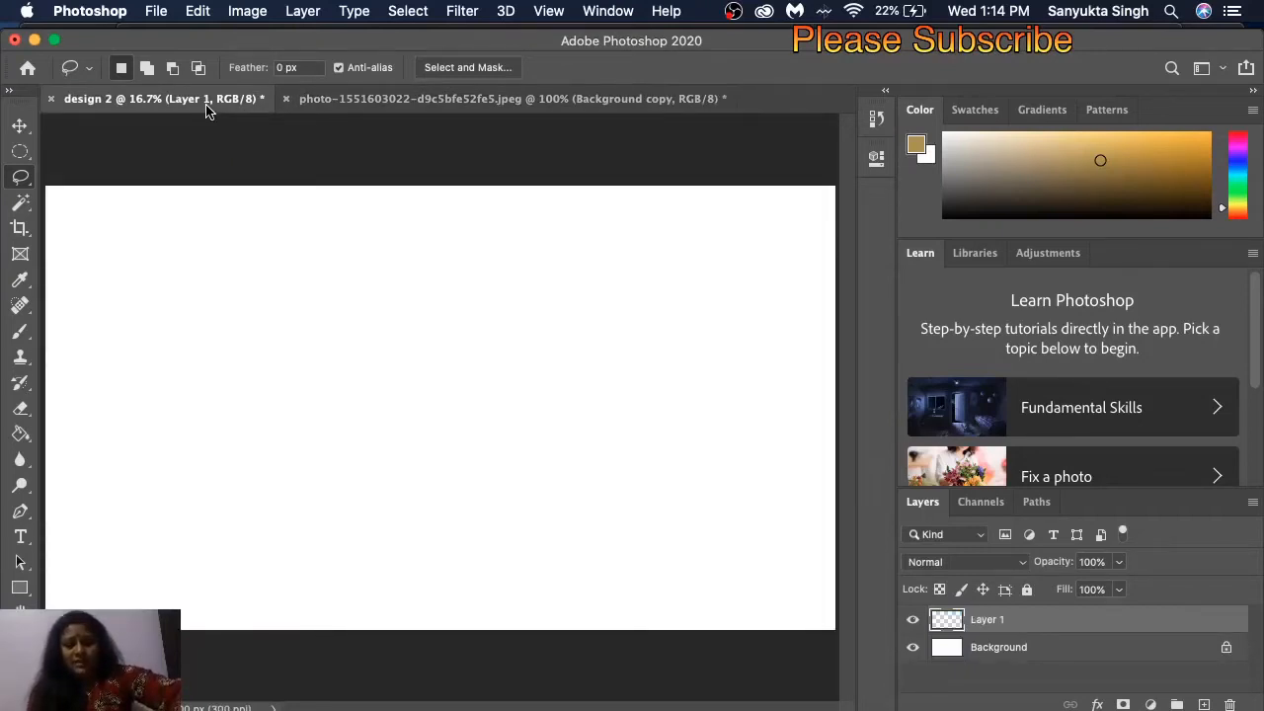
pyautogui.press('super+v')
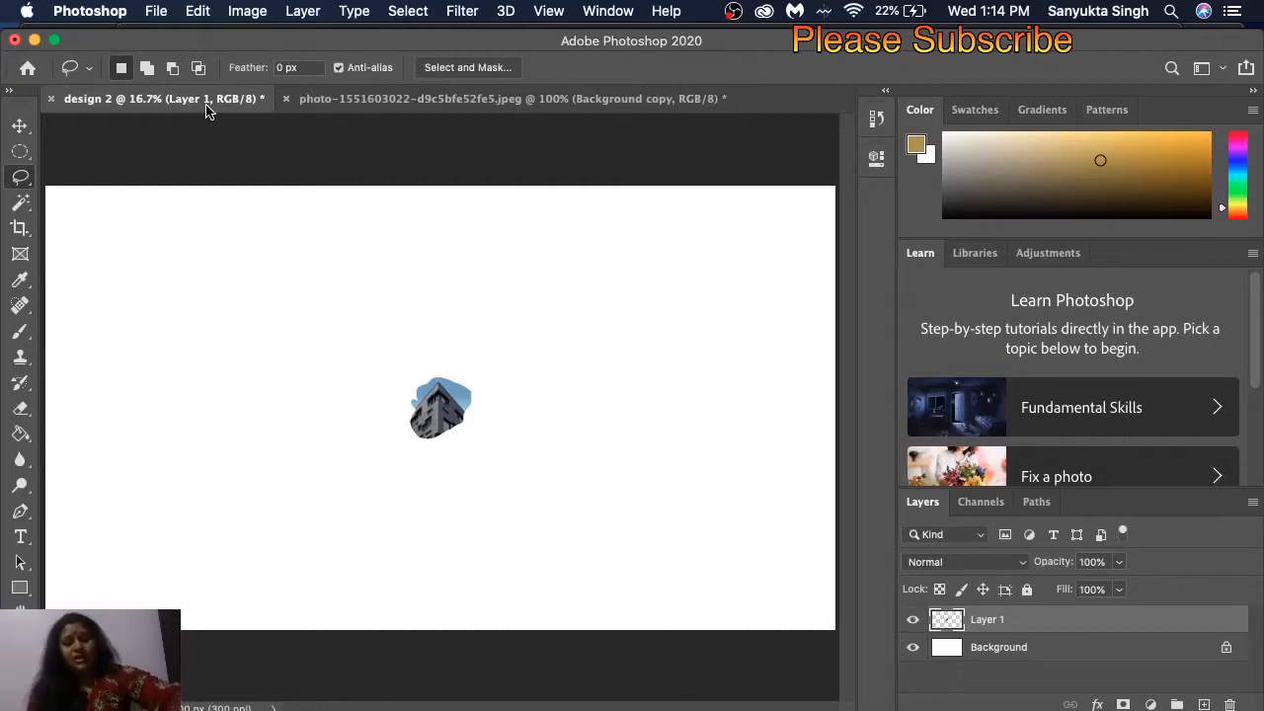
# - Enlarge the pasted building cutout with Free Transform to about 731% width and 722% height, filling the canvas height
pyautogui.press('super+t')
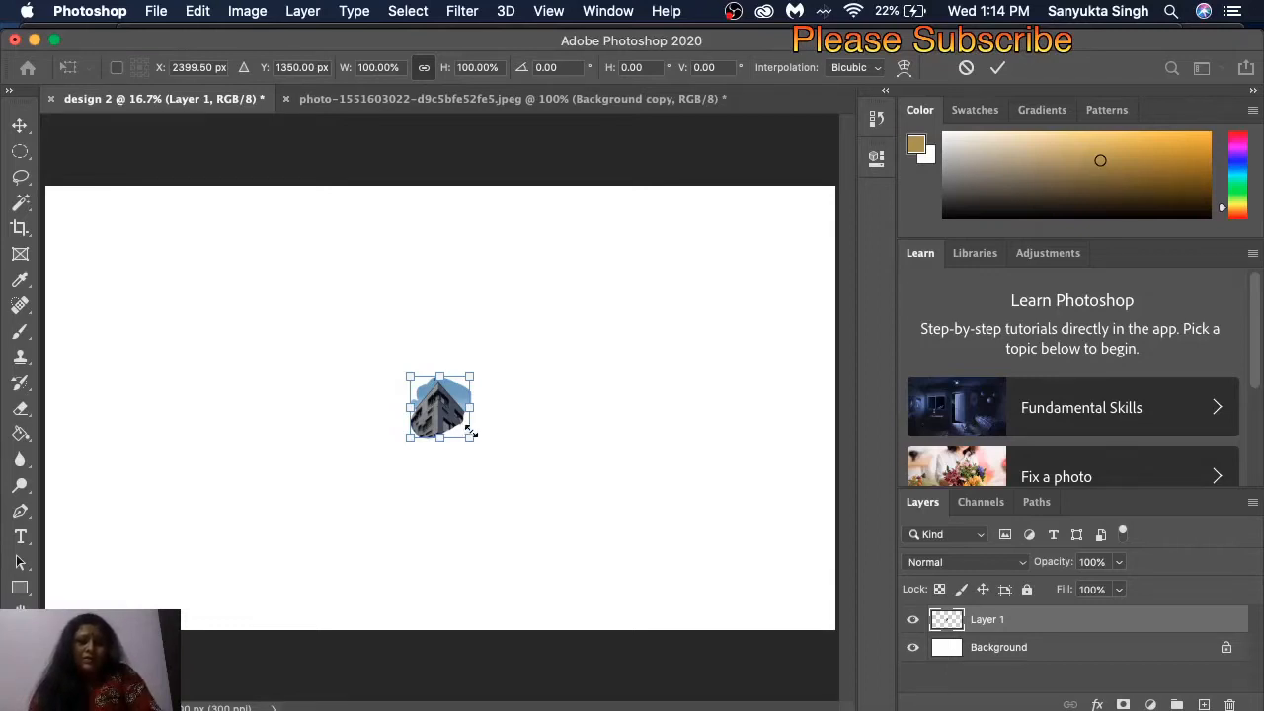
pyautogui.moveTo(471, 434); pyautogui.dragTo(661, 628)
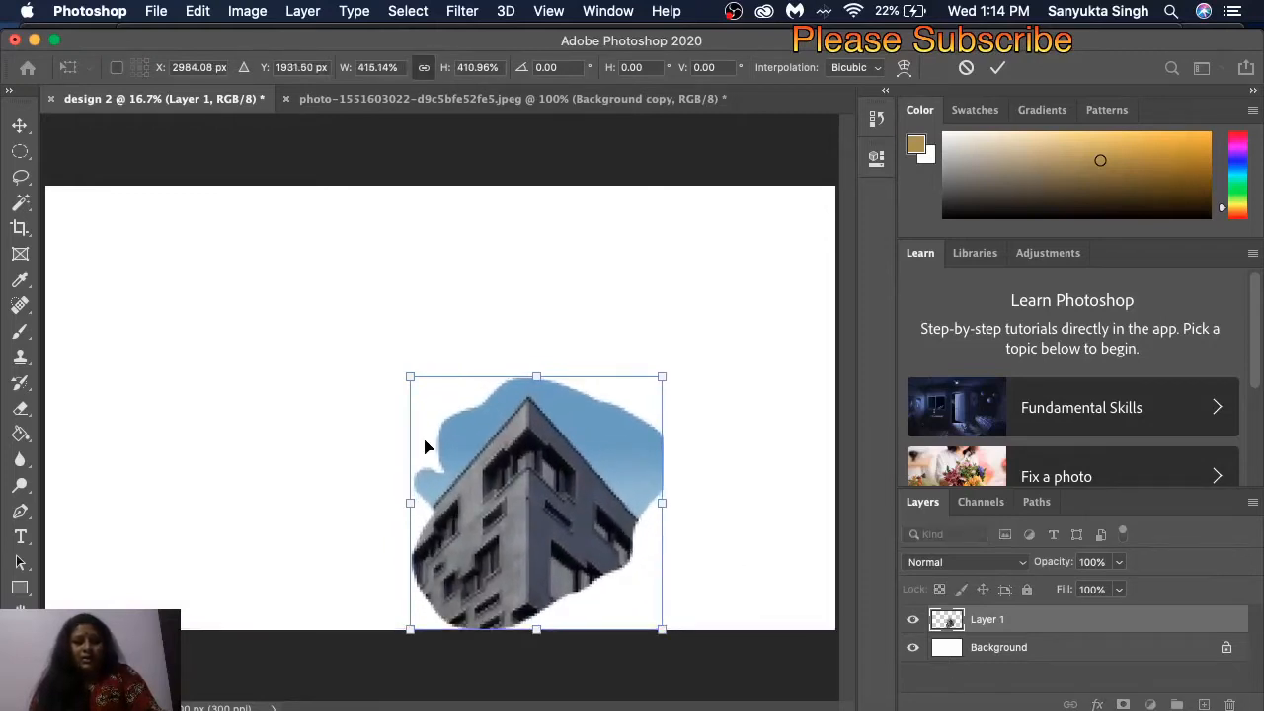
pyautogui.moveTo(409, 376); pyautogui.dragTo(216, 188)
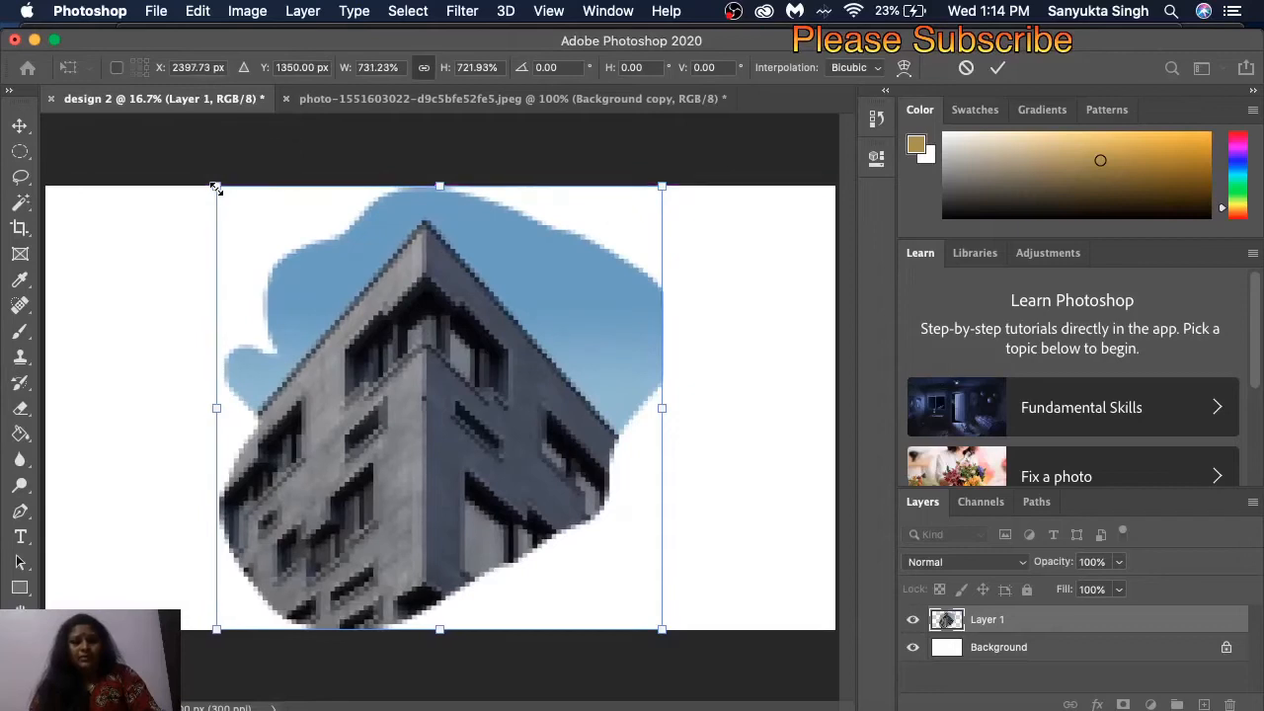
pyautogui.press('Return')
pyautogui.press('l')
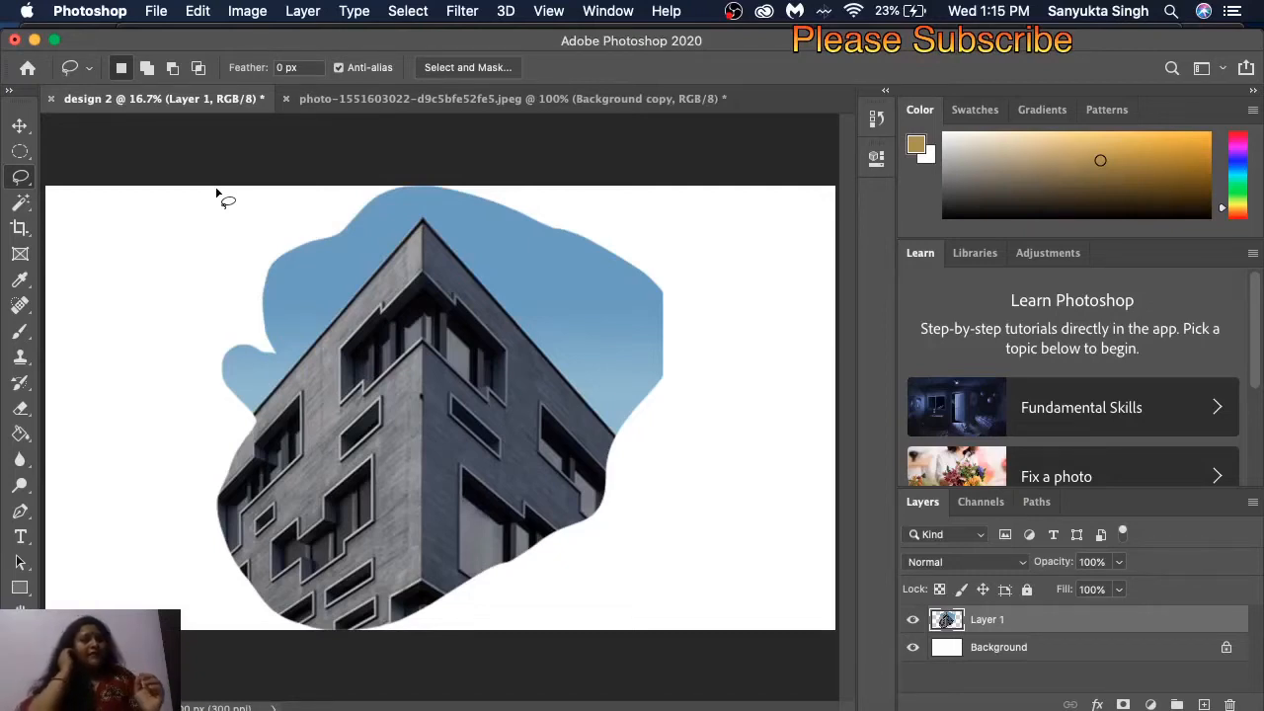
pyautogui.click(375, 107)
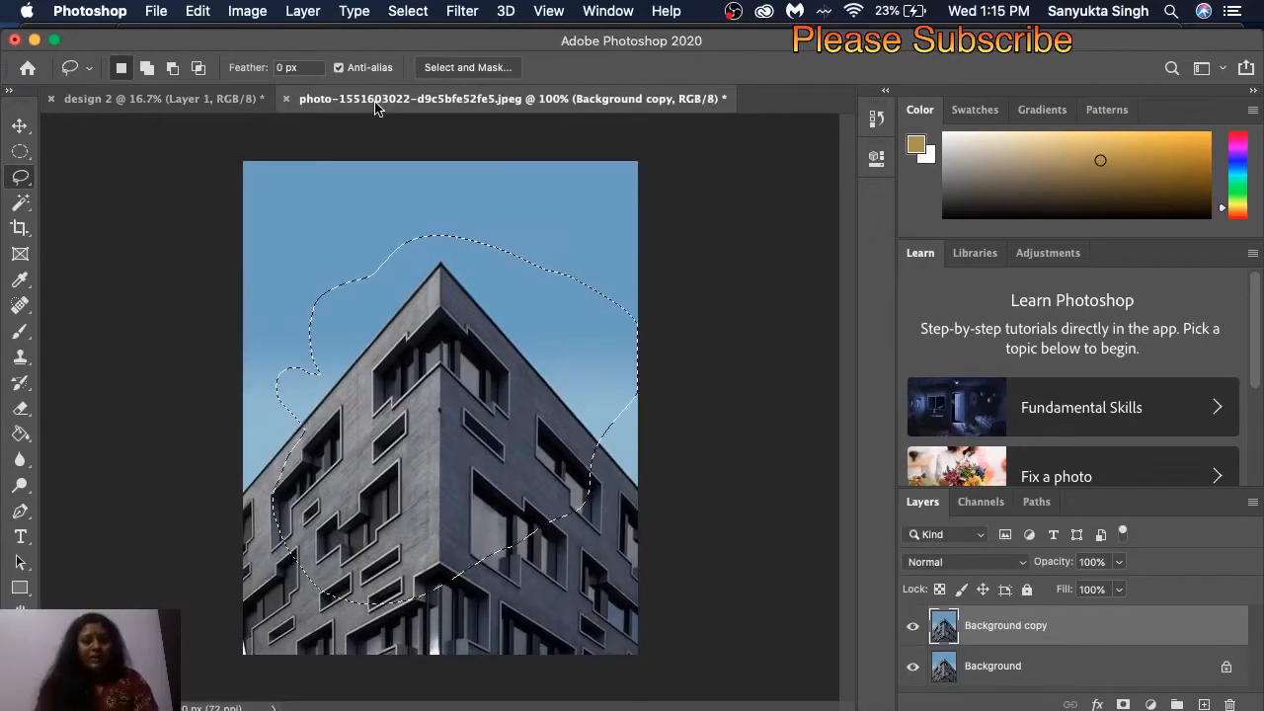
pyautogui.click(211, 99)
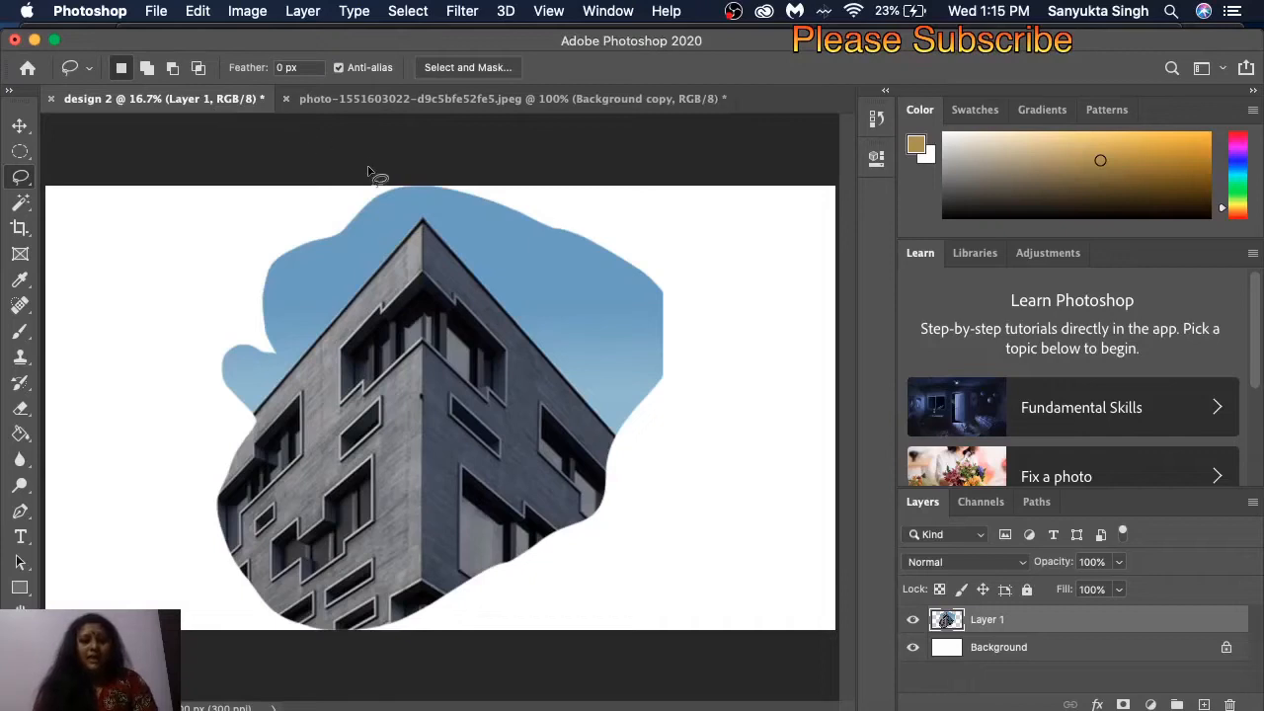
pyautogui.click(437, 102)
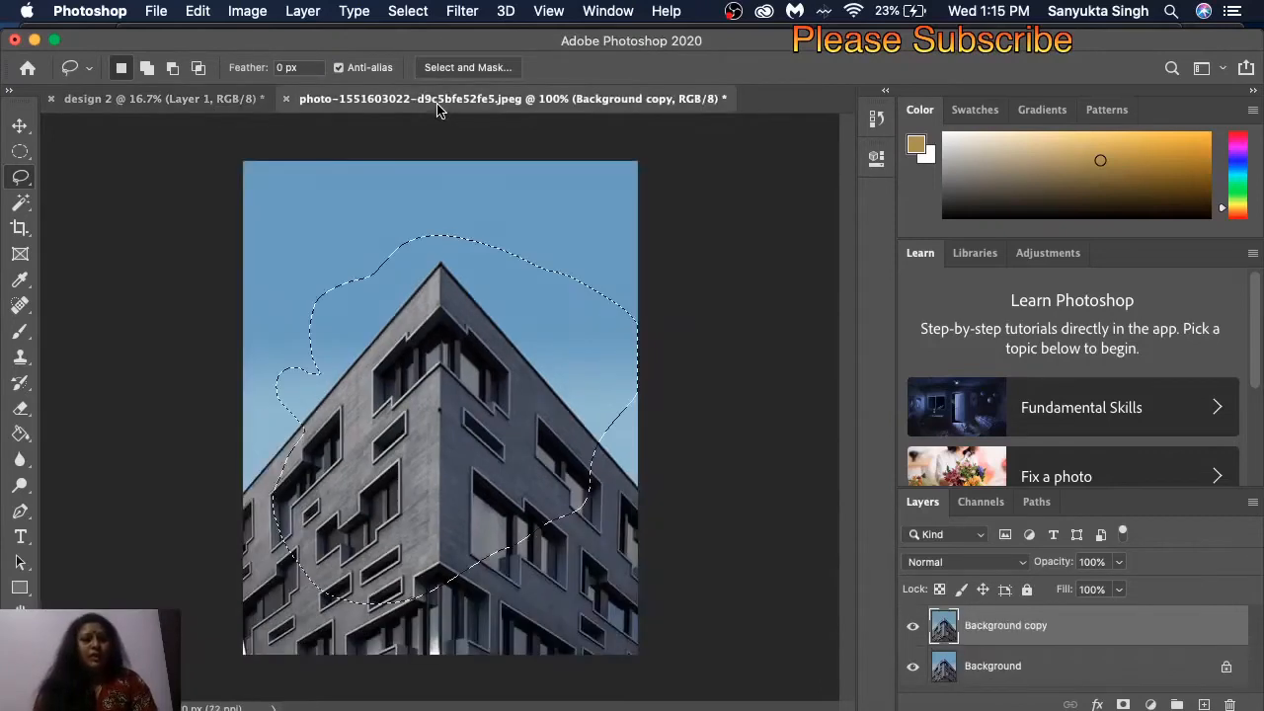
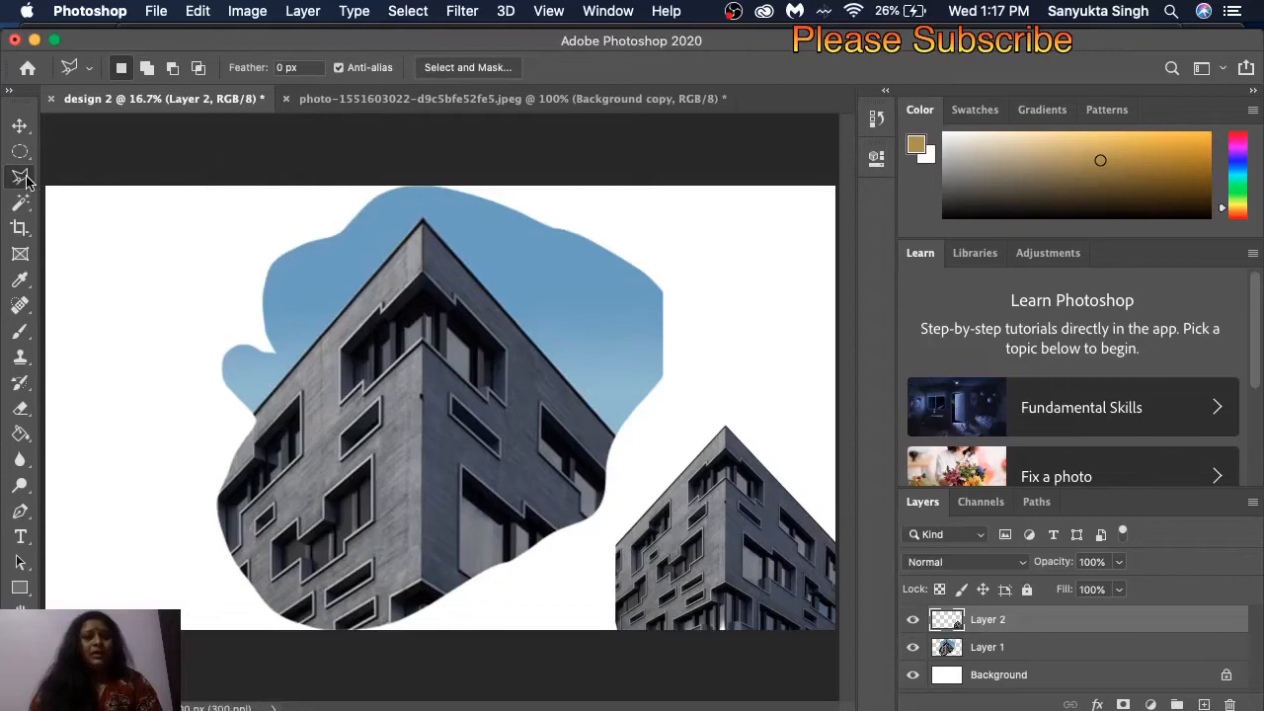
# - Activate the Magnetic Lasso tool and switch from design 2 to the building photo
pyautogui.click(26, 178)
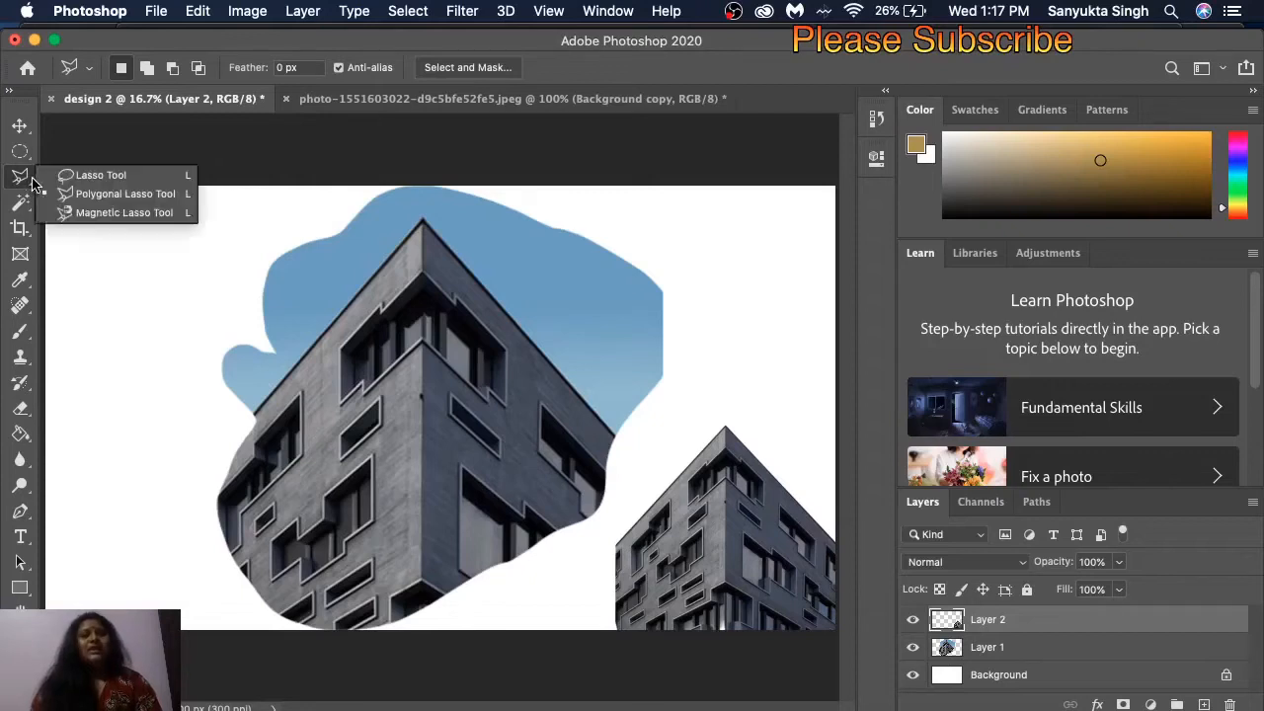
pyautogui.click(79, 213)
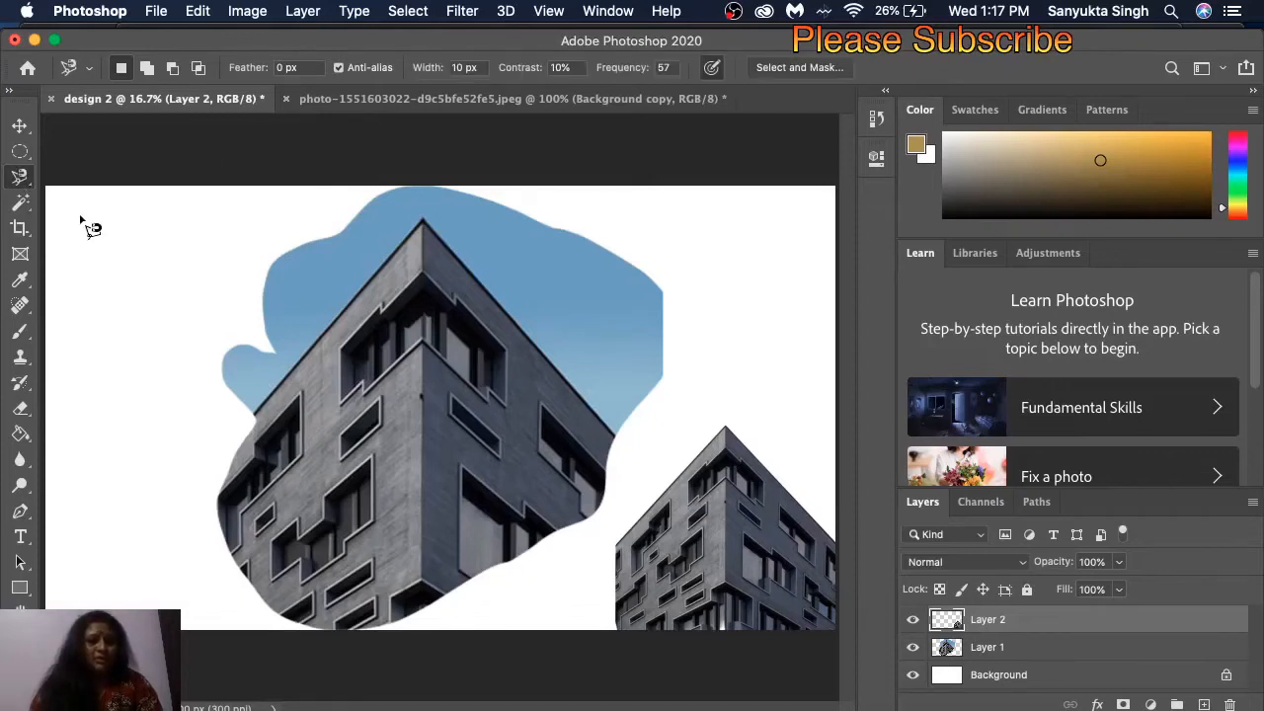
pyautogui.click(363, 99)
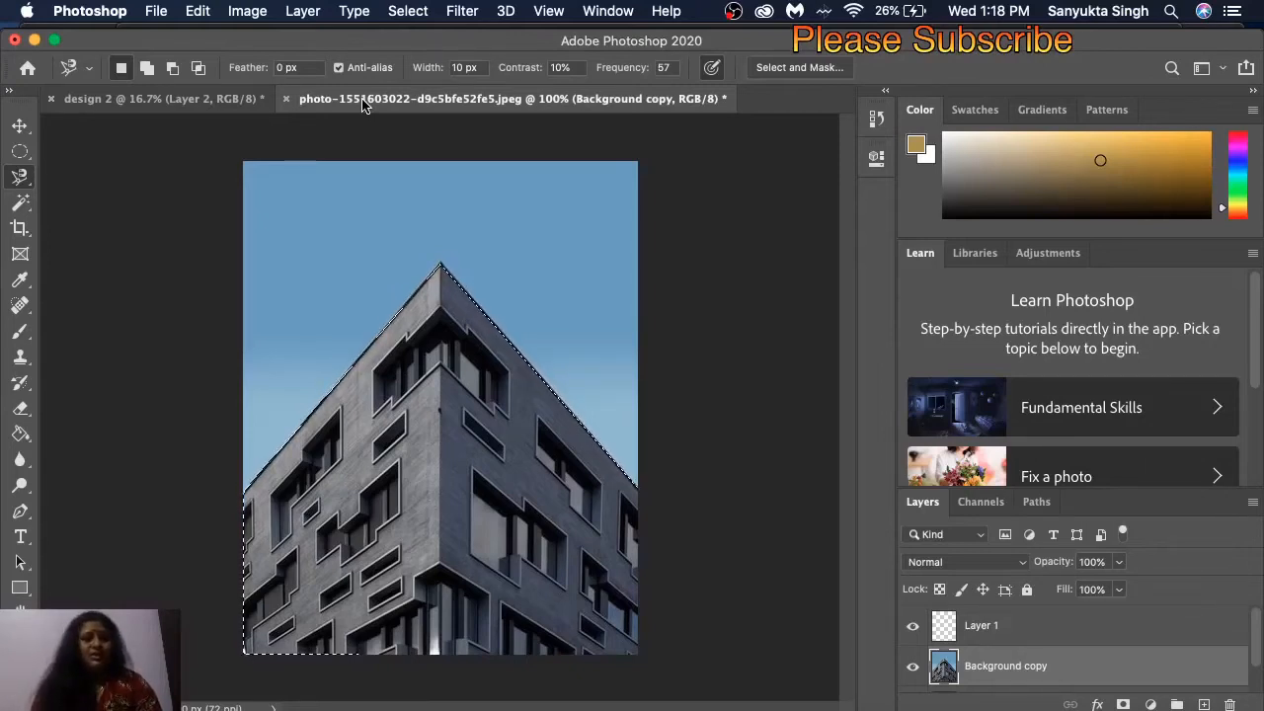
pyautogui.click(20, 176)
pyautogui.click(86, 219)
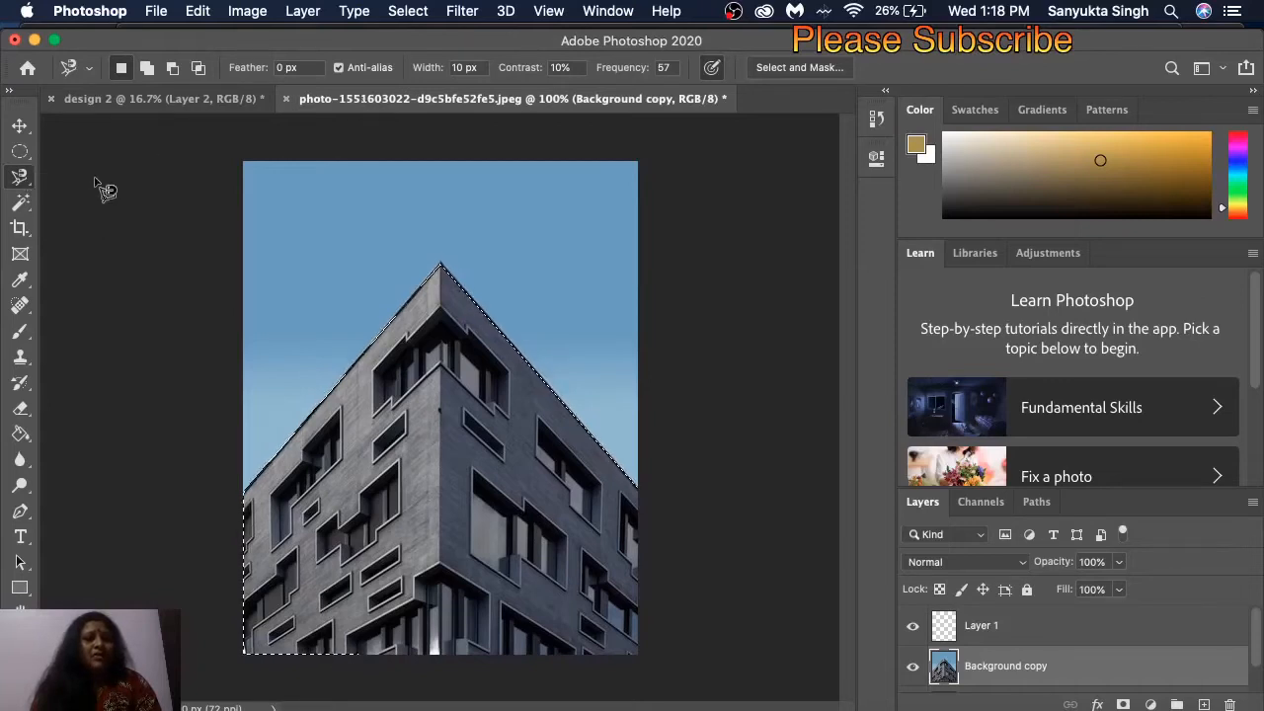
pyautogui.click(160, 14)
pyautogui.click(182, 54)
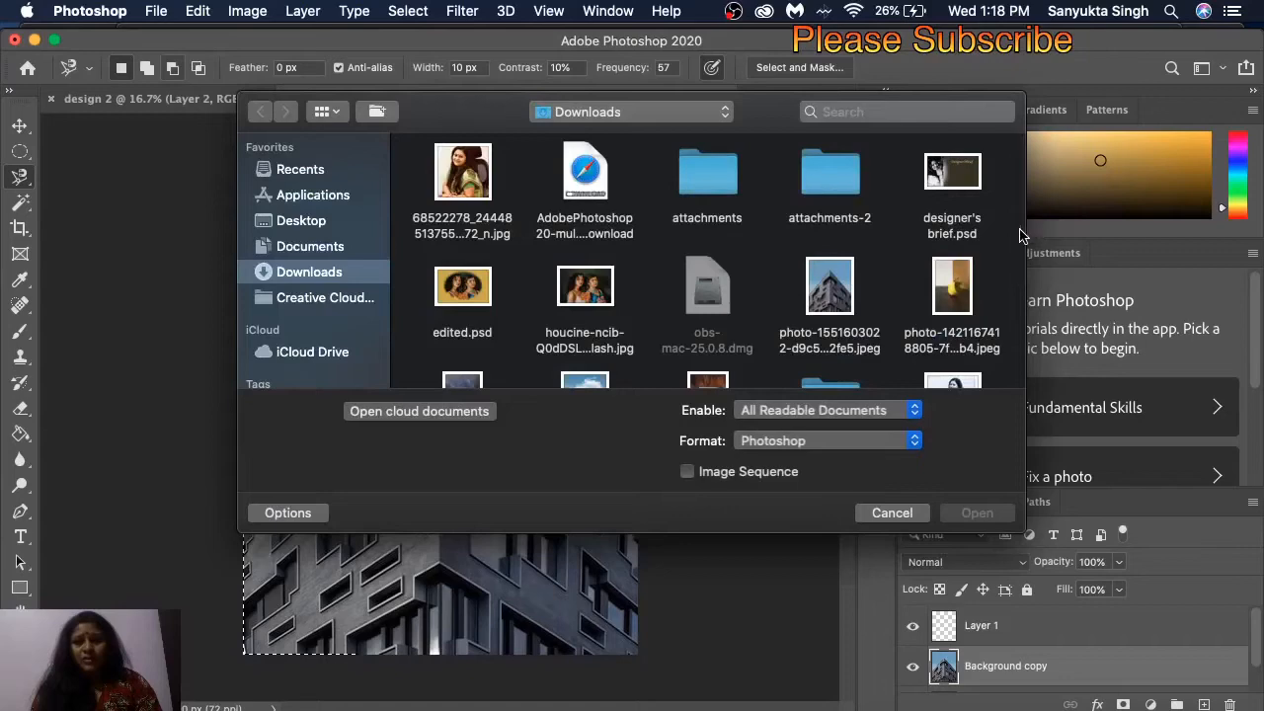
pyautogui.click(967, 289)
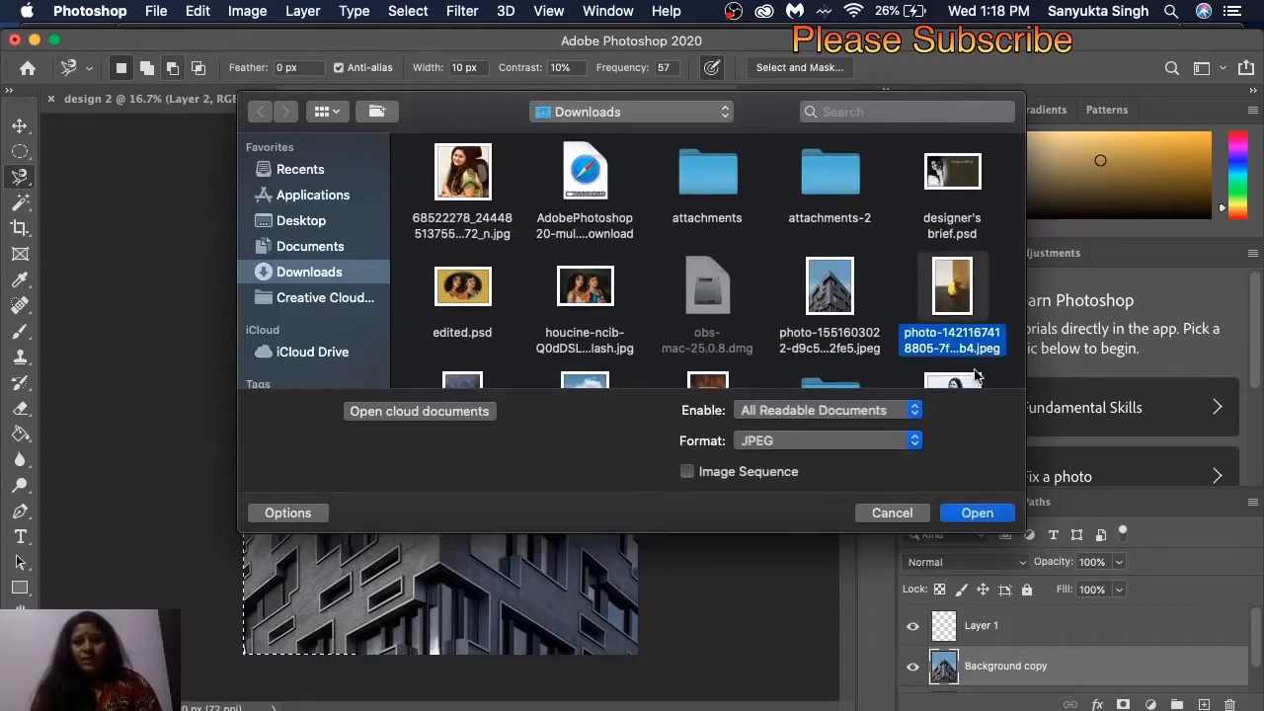
pyautogui.click(965, 516)
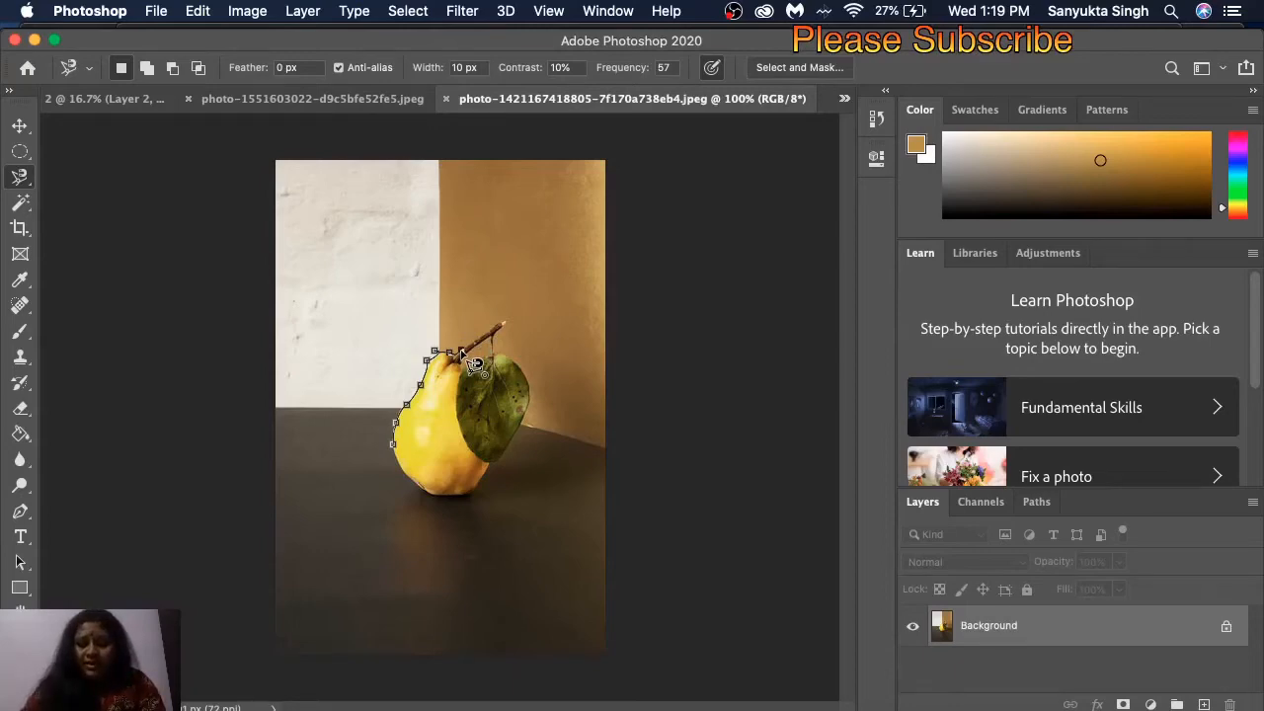
# - Trace the pear's upper edge towards the stem with the Magnetic Lasso, removing the misplaced anchor points beside the pear
pyautogui.scroll(6, 474, 364)
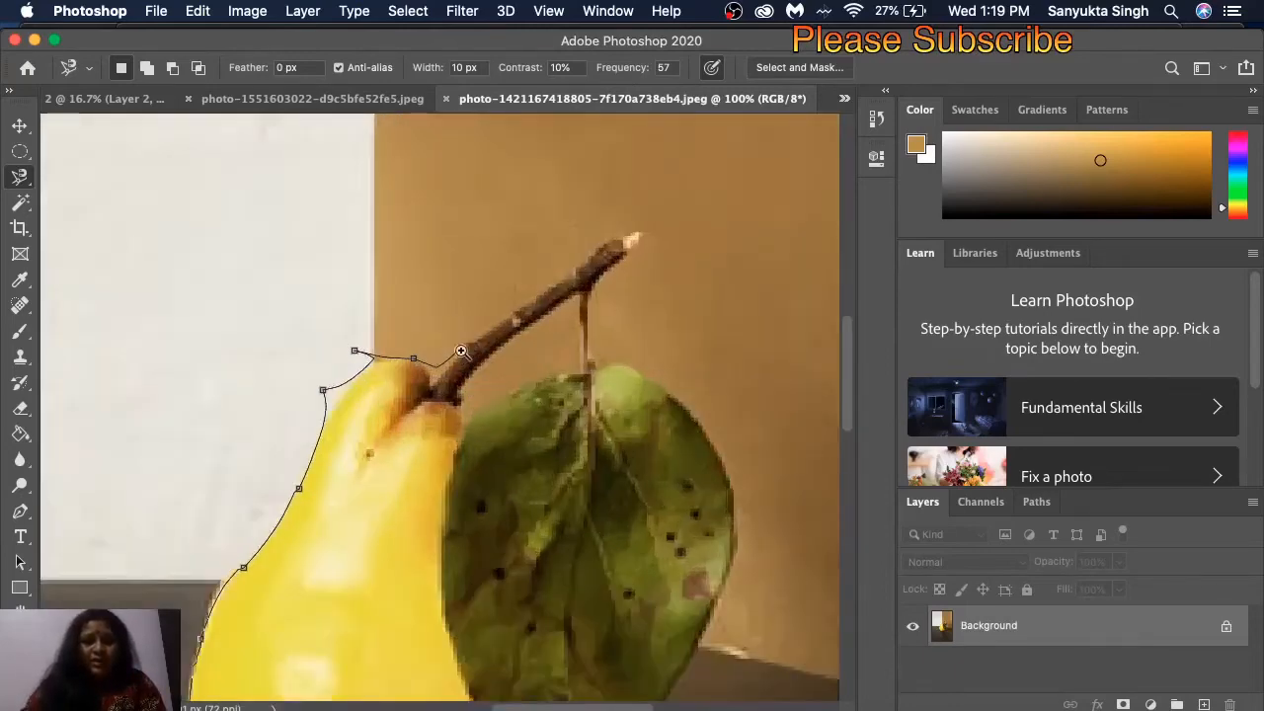
pyautogui.scroll(1, 473, 363)
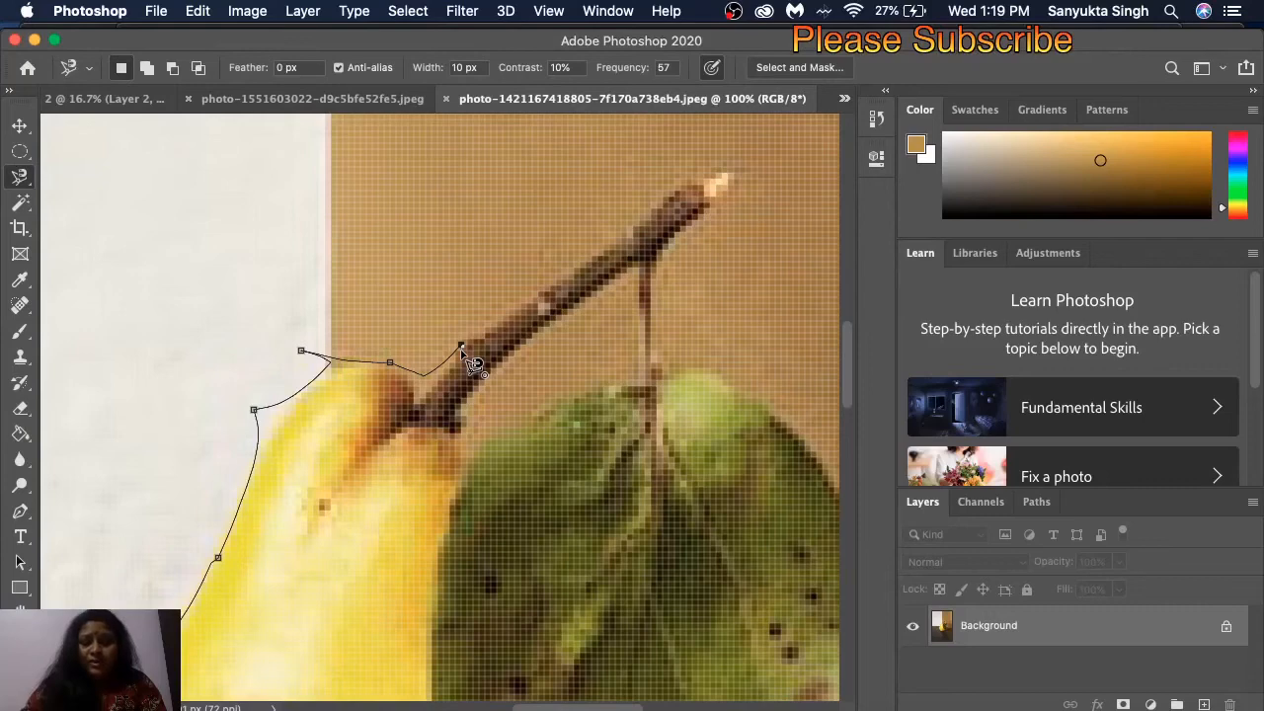
pyautogui.scroll(2, 474, 363)
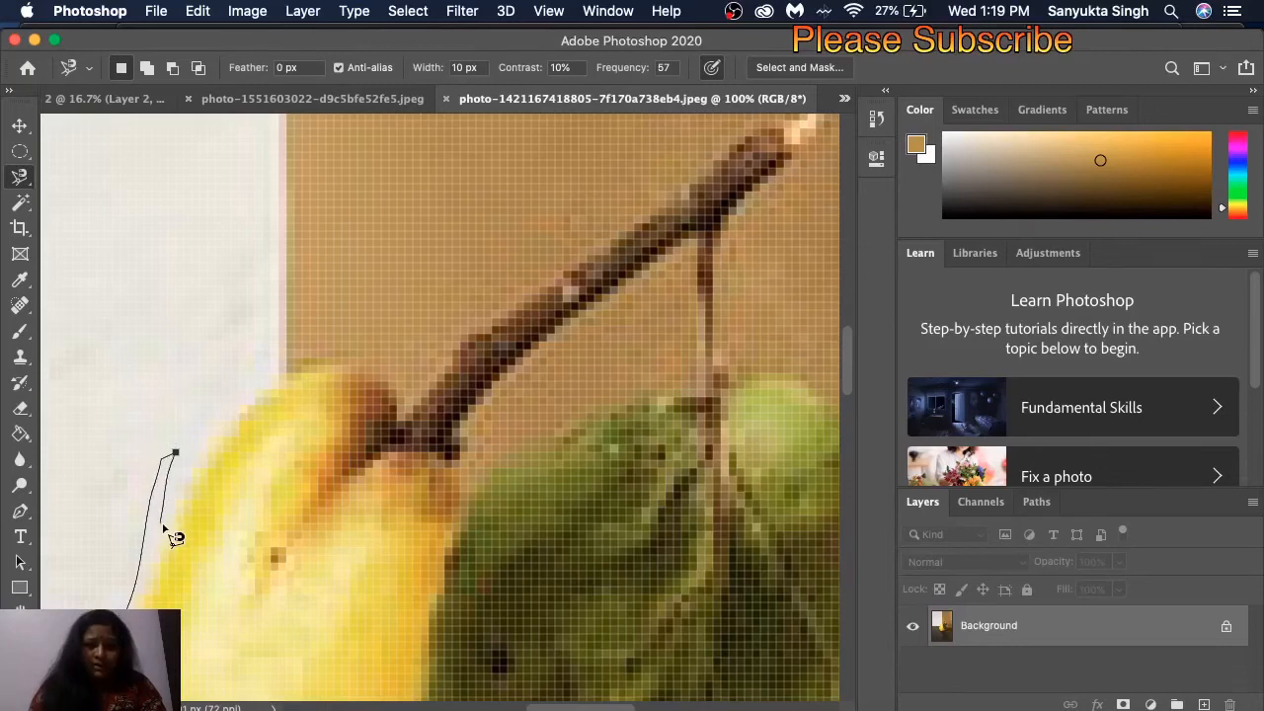
pyautogui.press('BackSpace')
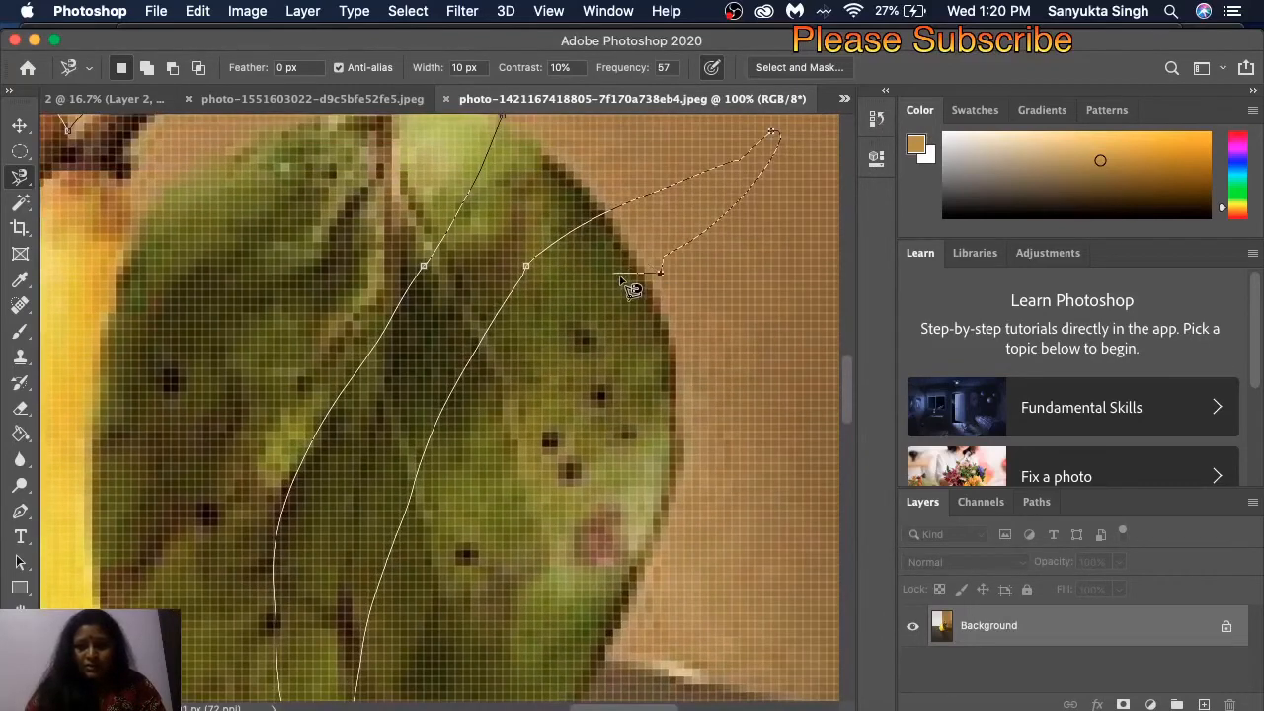
# - Remove the stray Magnetic Lasso anchor points running across the leaf and retrace the path along the leaf's outer edge
pyautogui.press('BackSpace')
pyautogui.press('BackSpace')
pyautogui.press('BackSpace')
pyautogui.press('BackSpace')
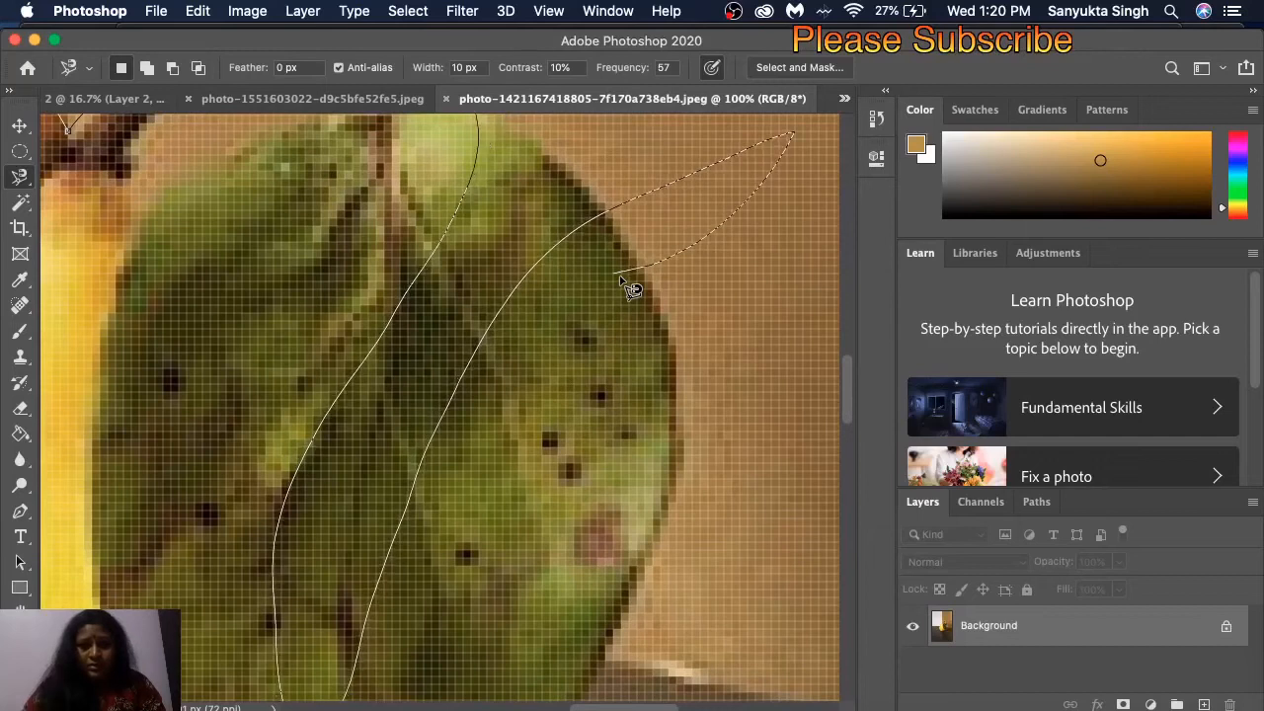
pyautogui.press('BackSpace')
pyautogui.press('BackSpace')
pyautogui.press('BackSpace')
pyautogui.press('BackSpace')
pyautogui.press('BackSpace')
pyautogui.press('BackSpace')
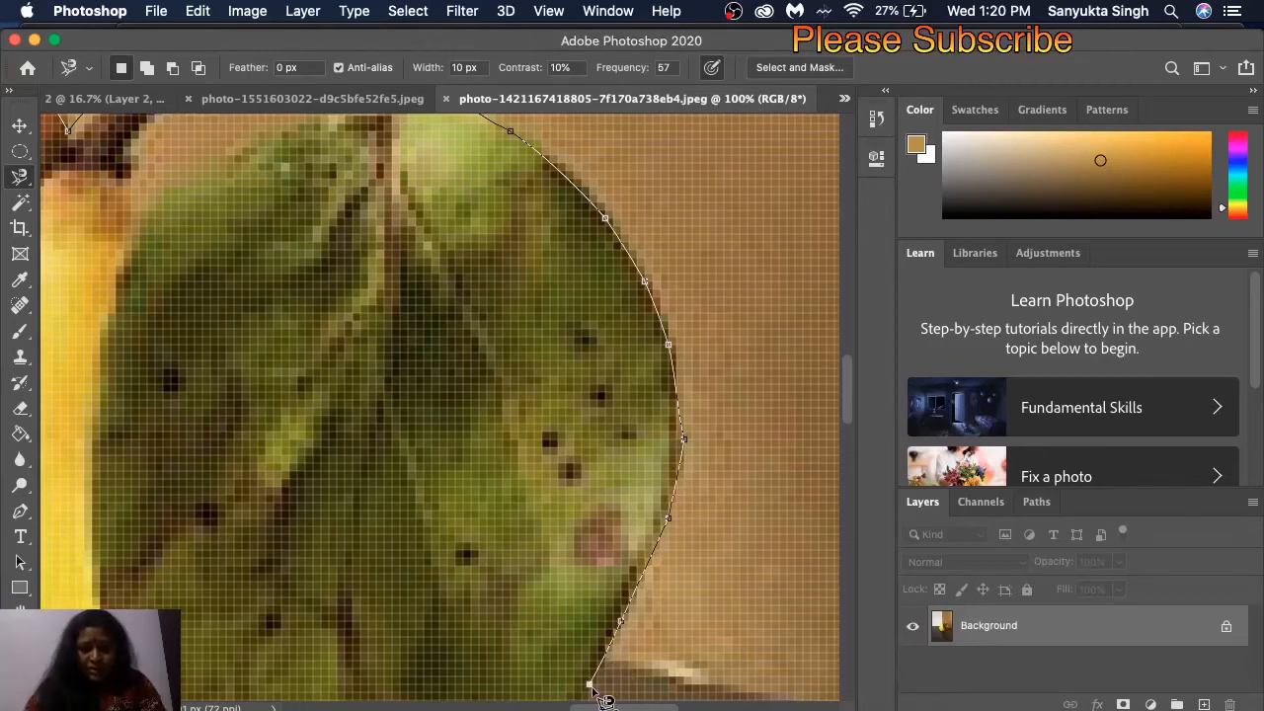
# - Remove the stray anchor points below the leaf, trace the pear's lower edge and close the selection at its starting point
pyautogui.scroll(-5, 604, 699)
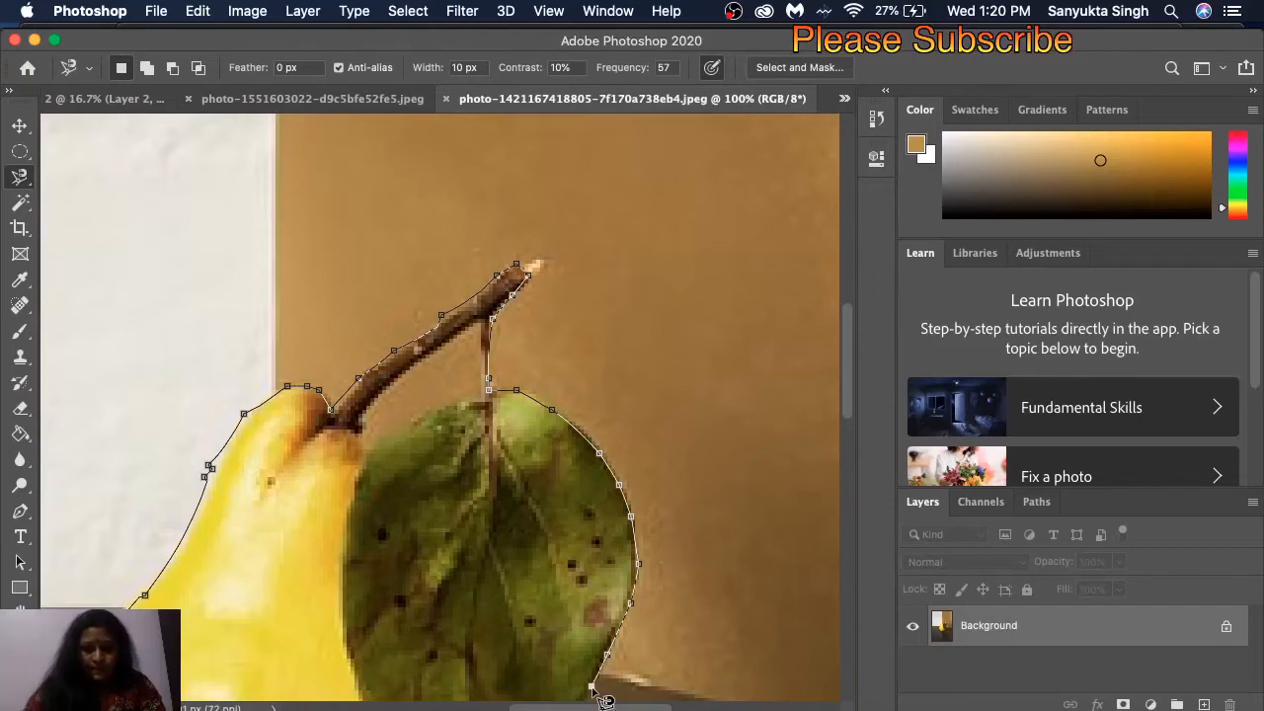
pyautogui.scroll(-5, 604, 699)
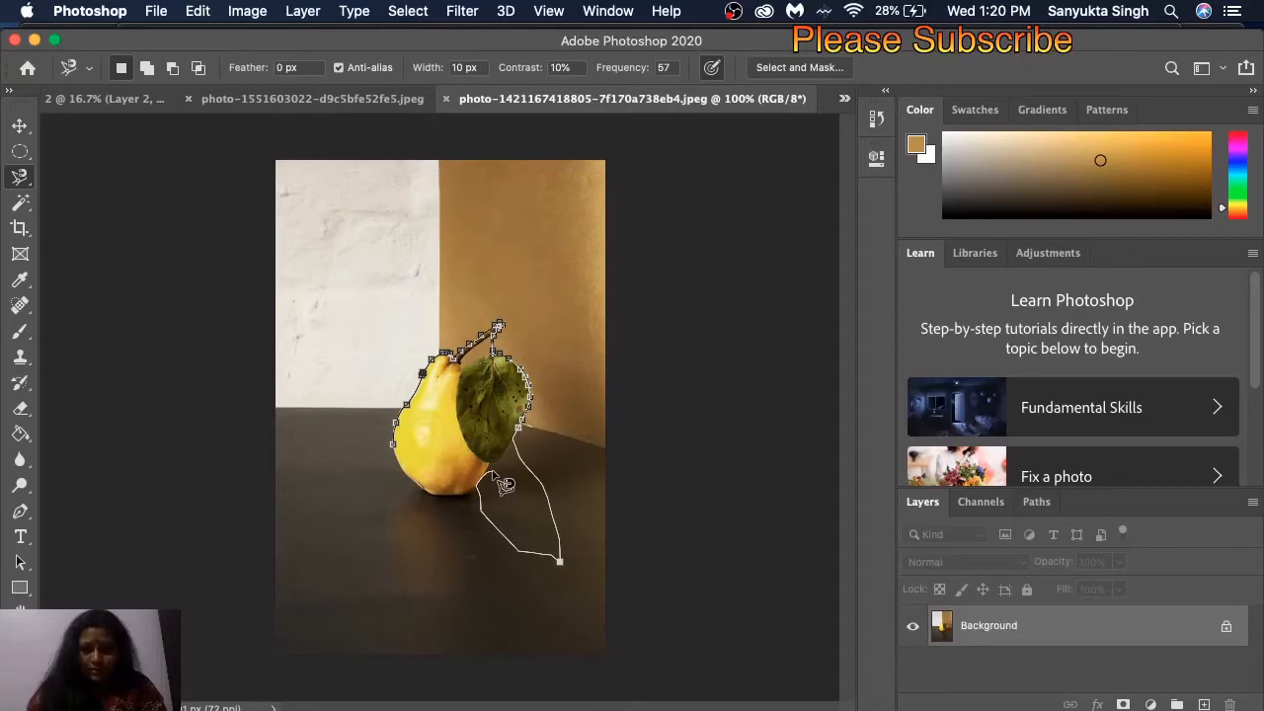
pyautogui.press('BackSpace')
pyautogui.press('BackSpace')
pyautogui.press('BackSpace')
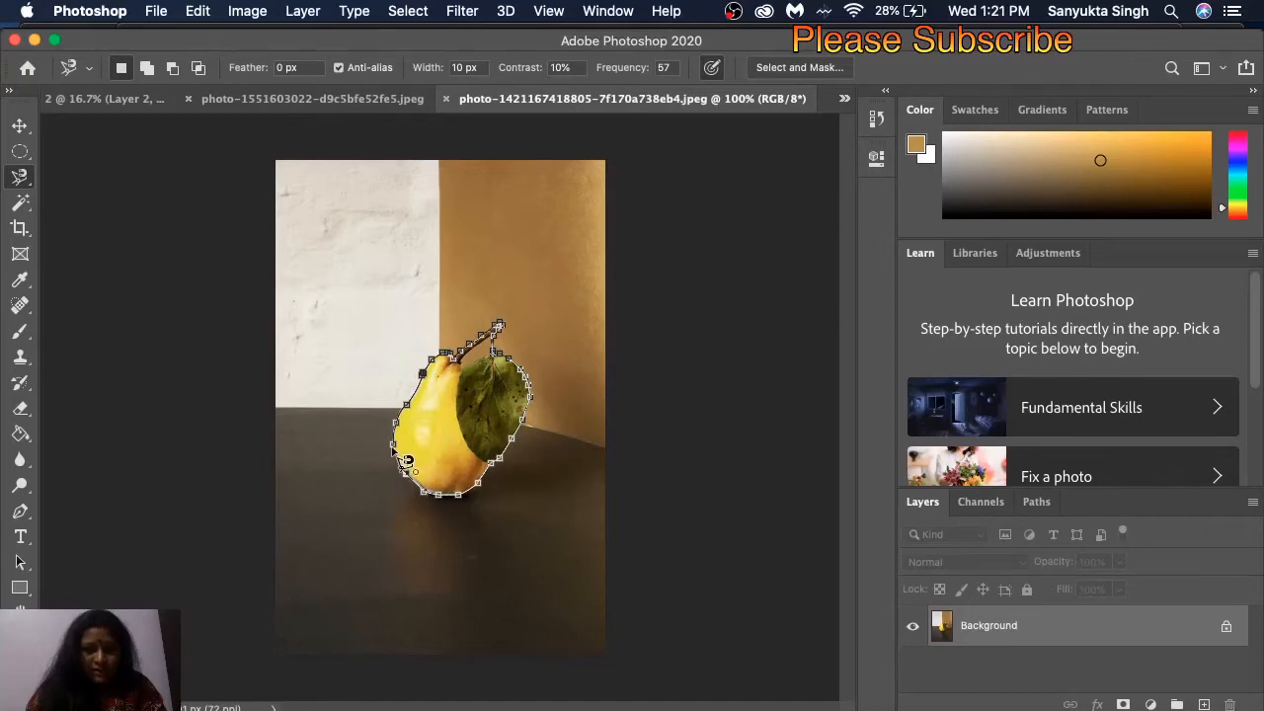
pyautogui.click(405, 460)
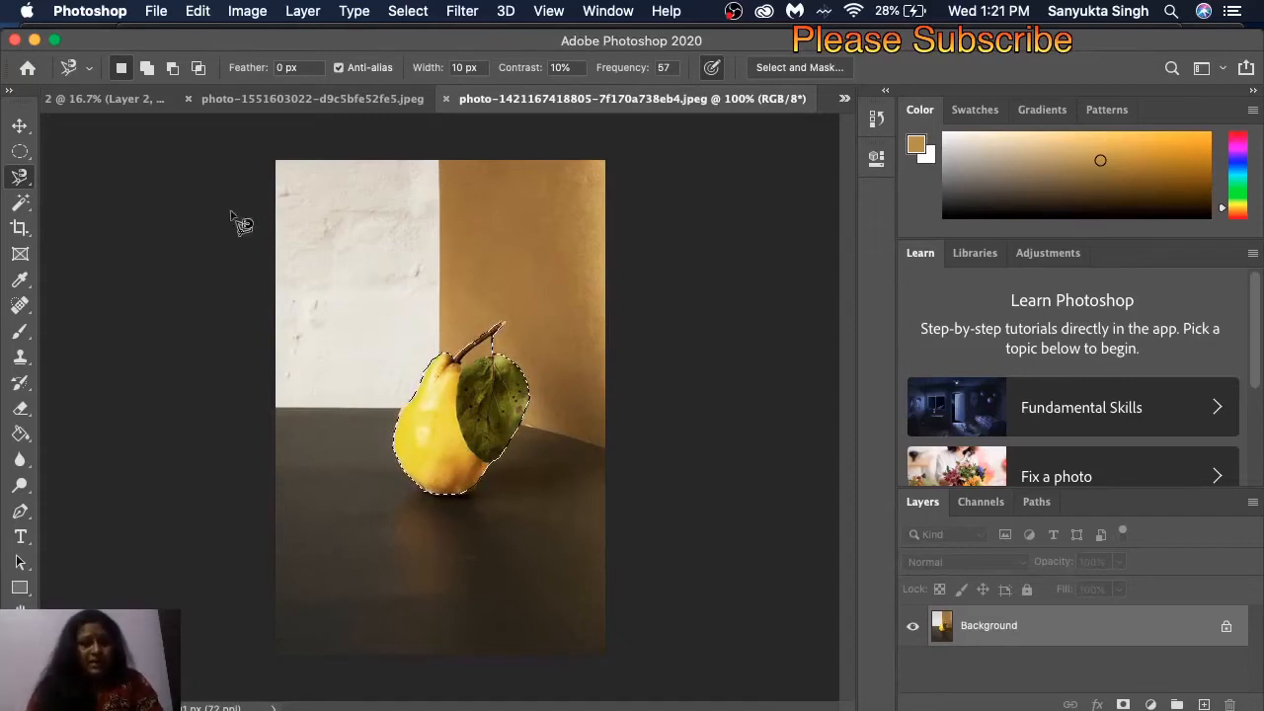
# - Copy the selected pear into a new layer of the design 2 document
pyautogui.click(139, 108)
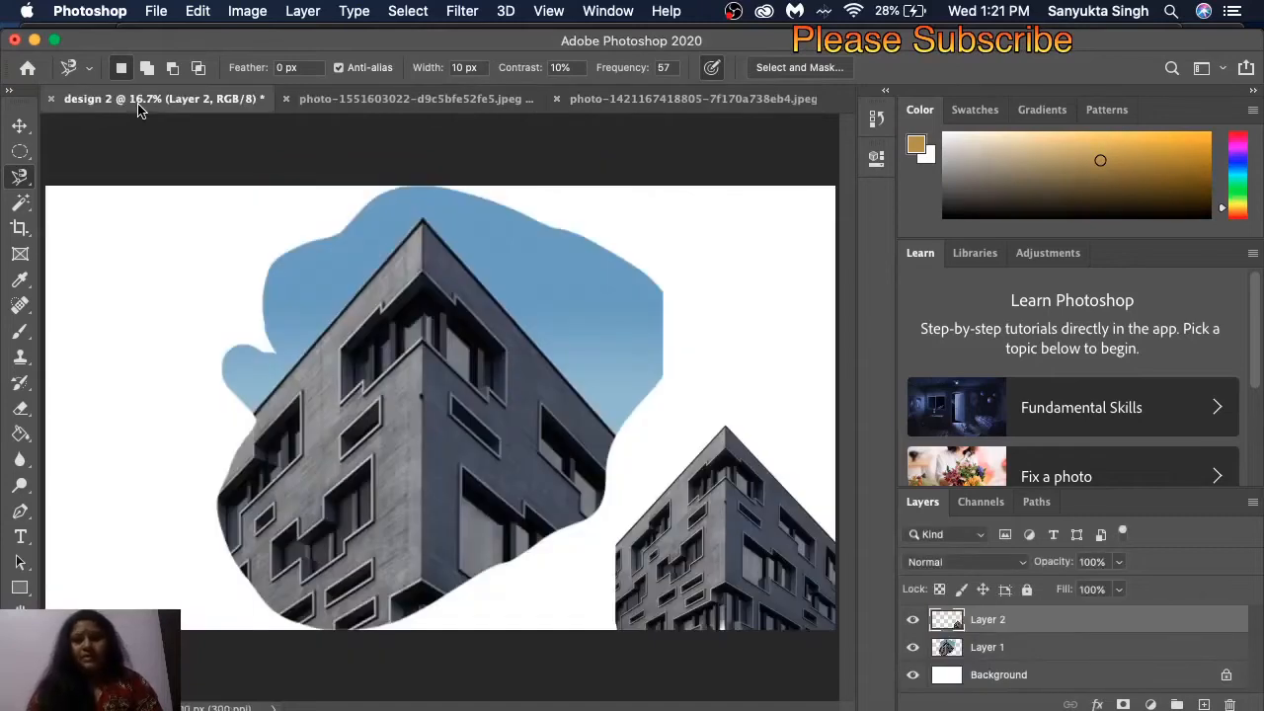
pyautogui.click(1203, 704)
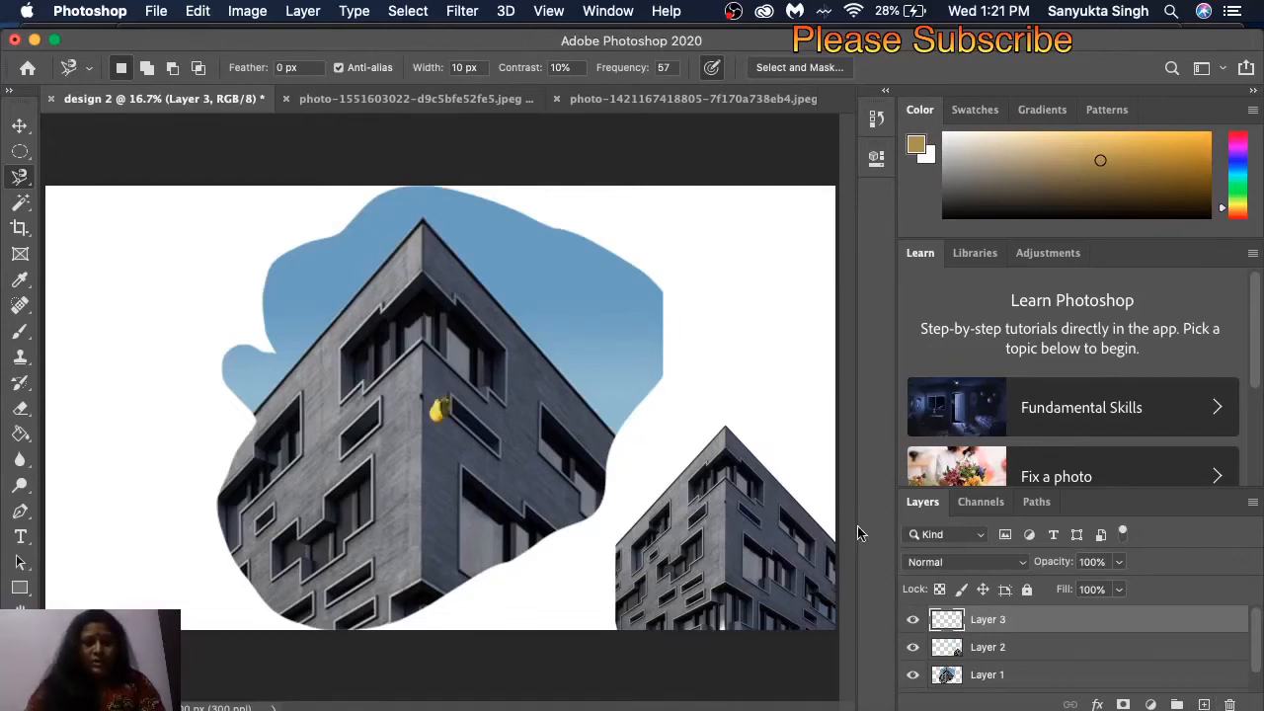
# - Enlarge the pear cutout with Free Transform and place it in the white area left of the large building cutout
pyautogui.hotkey('ctrl', 't')
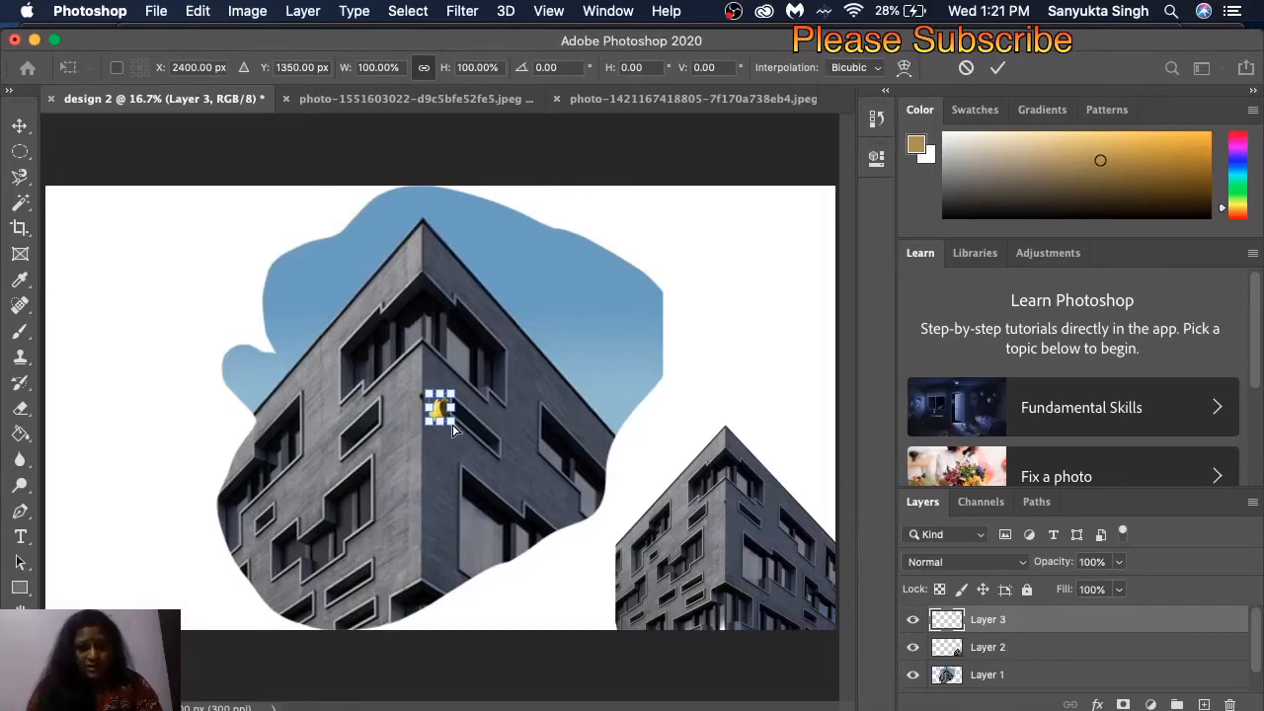
pyautogui.moveTo(453, 430); pyautogui.dragTo(497, 454)
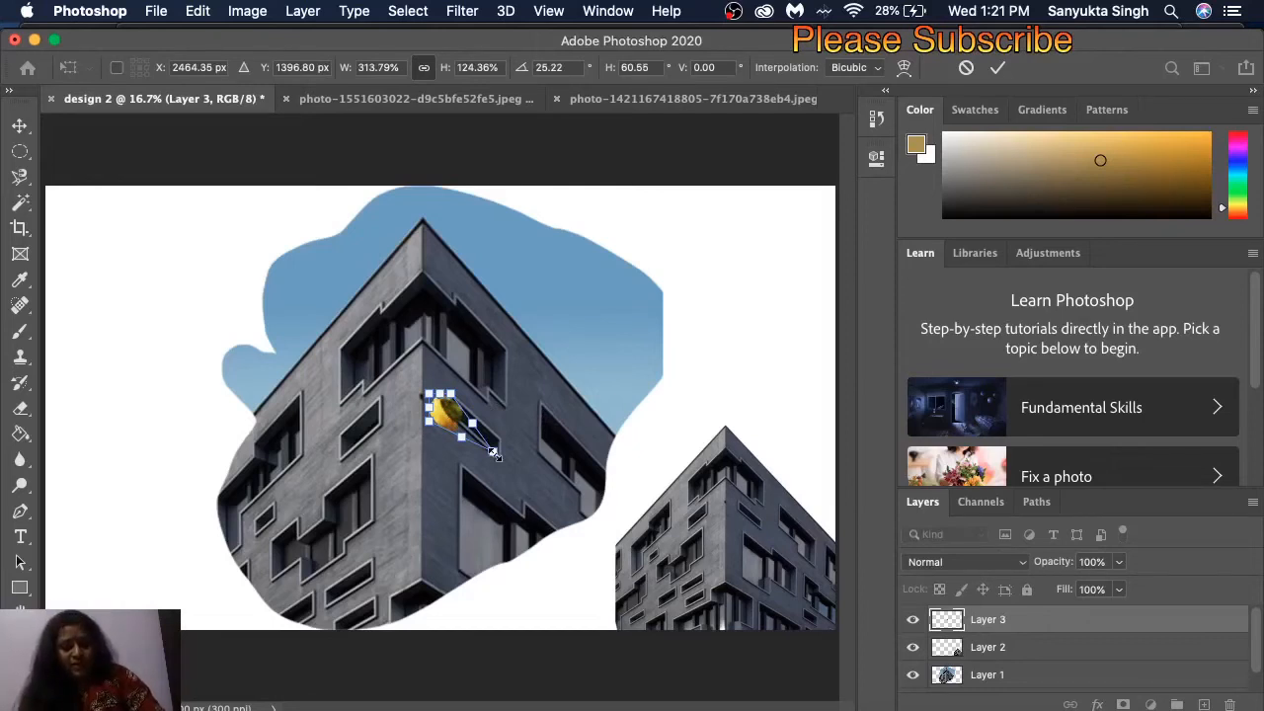
pyautogui.press('super+z')
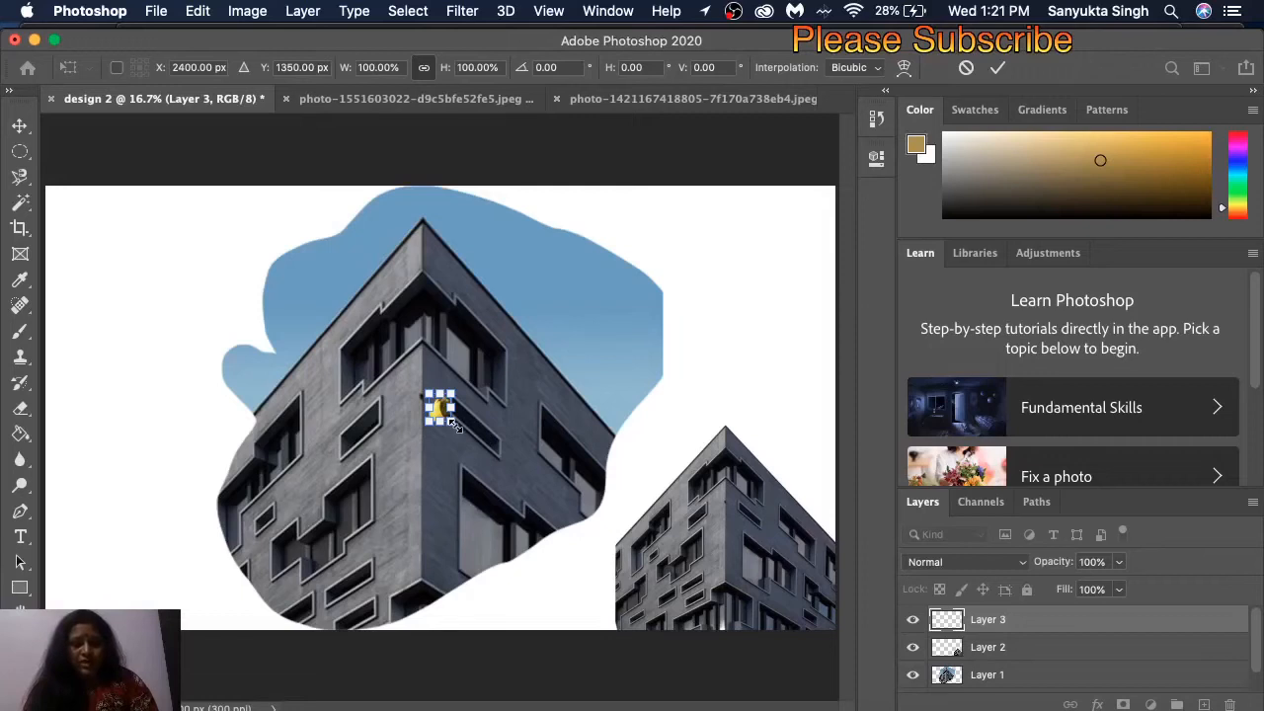
pyautogui.moveTo(450, 422); pyautogui.dragTo(602, 598)
pyautogui.moveTo(529, 514)
pyautogui.mouseDown()
pyautogui.moveTo(270, 423)
pyautogui.moveTo(159, 341)
pyautogui.mouseUp()
pyautogui.press('Return')
# - Select the leftover brown background between the pear's stem and leaf with the Magnetic Lasso and delete it
pyautogui.press('l')
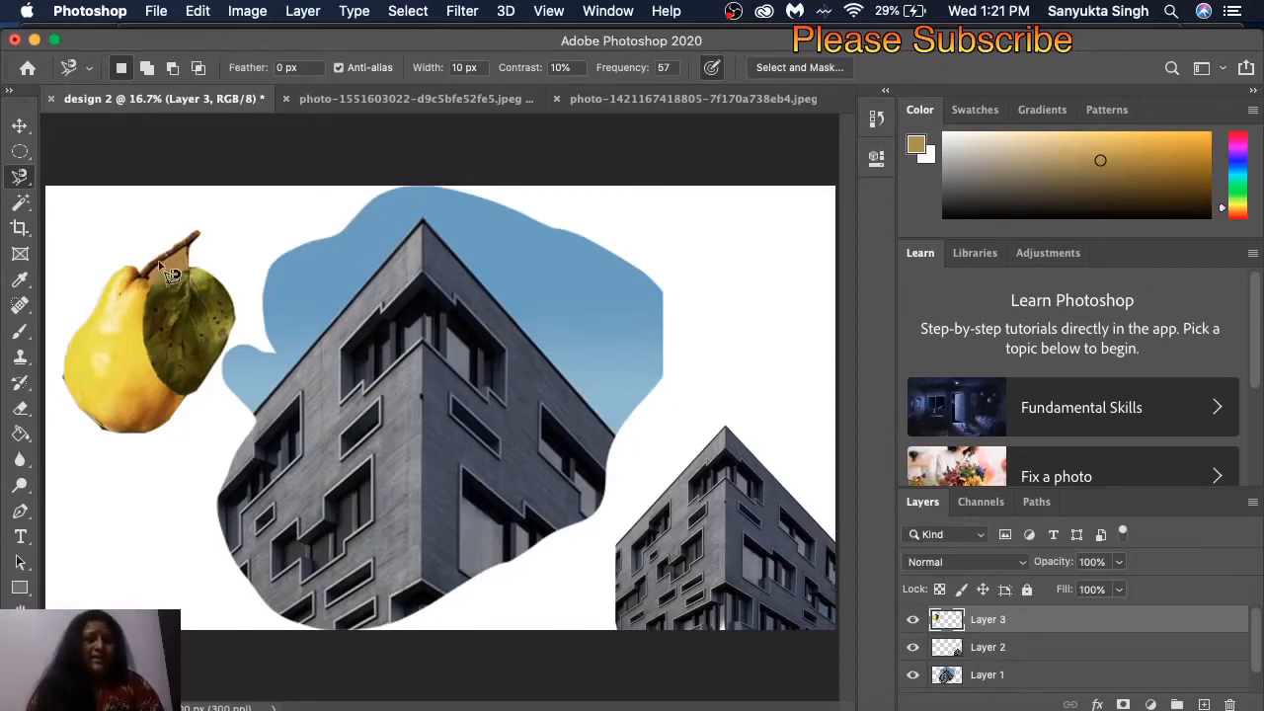
pyautogui.rightClick(20, 177)
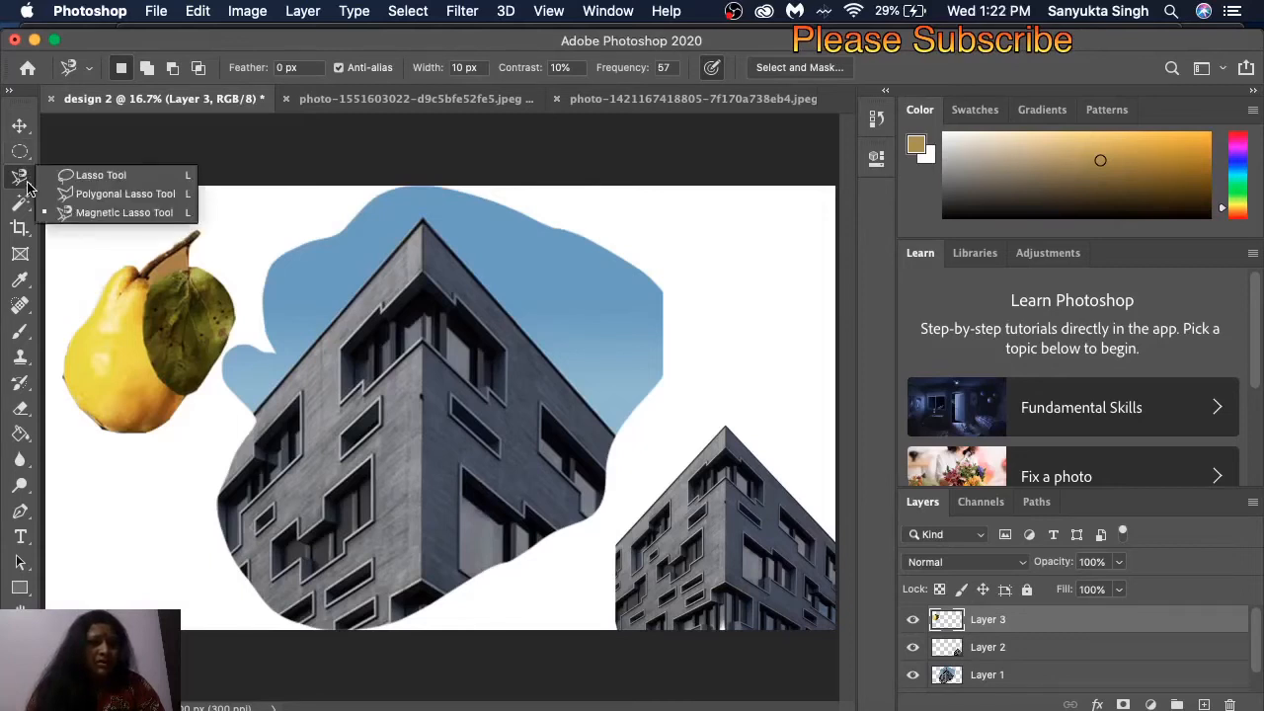
pyautogui.click(75, 214)
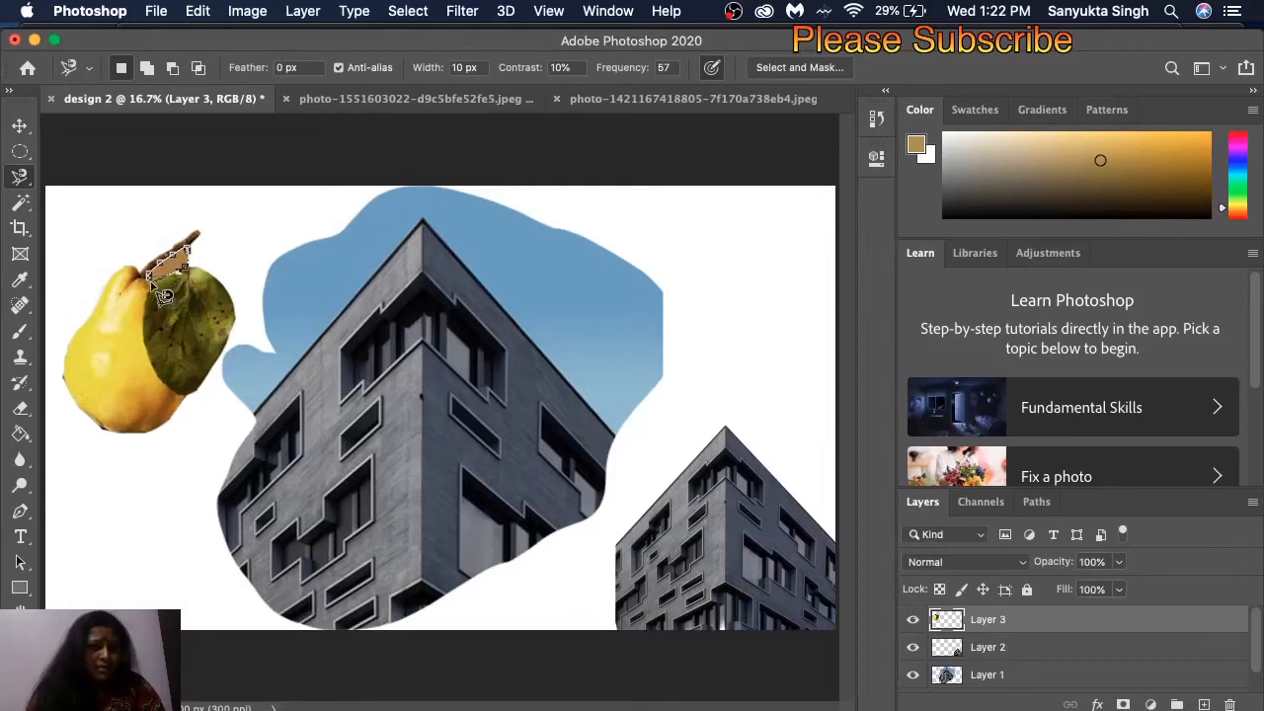
pyautogui.click(161, 293)
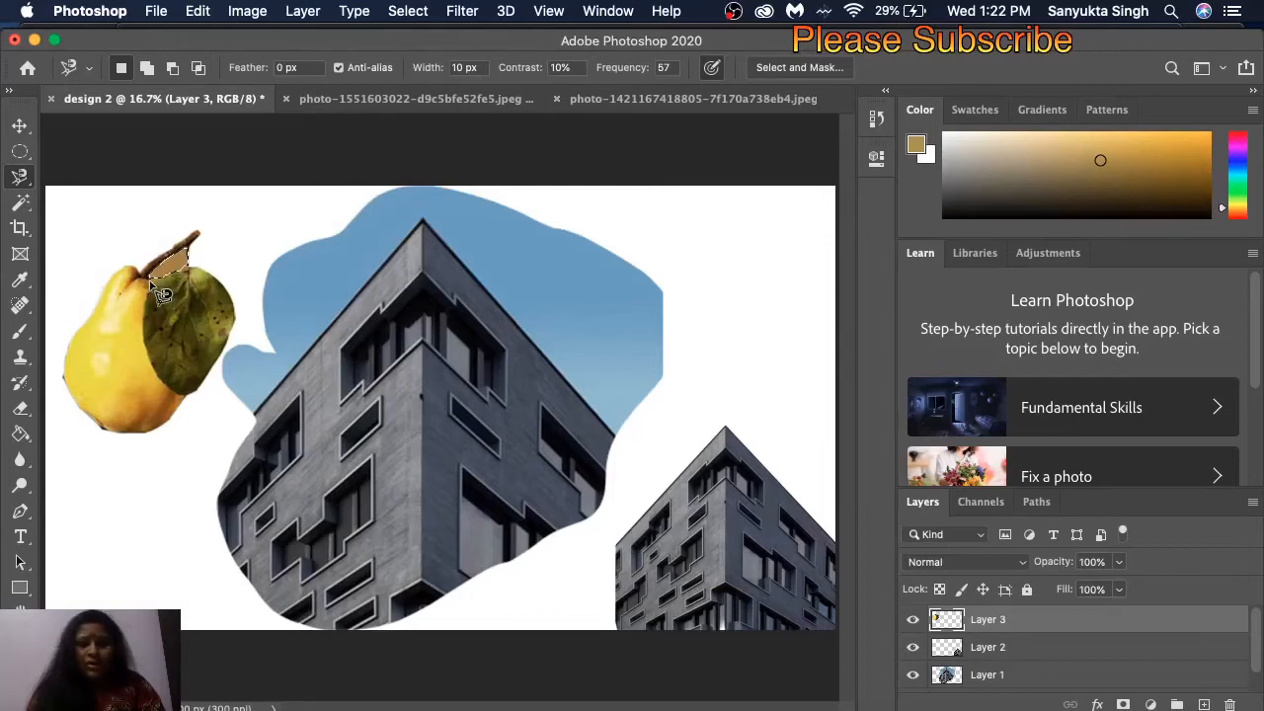
pyautogui.press('Delete')
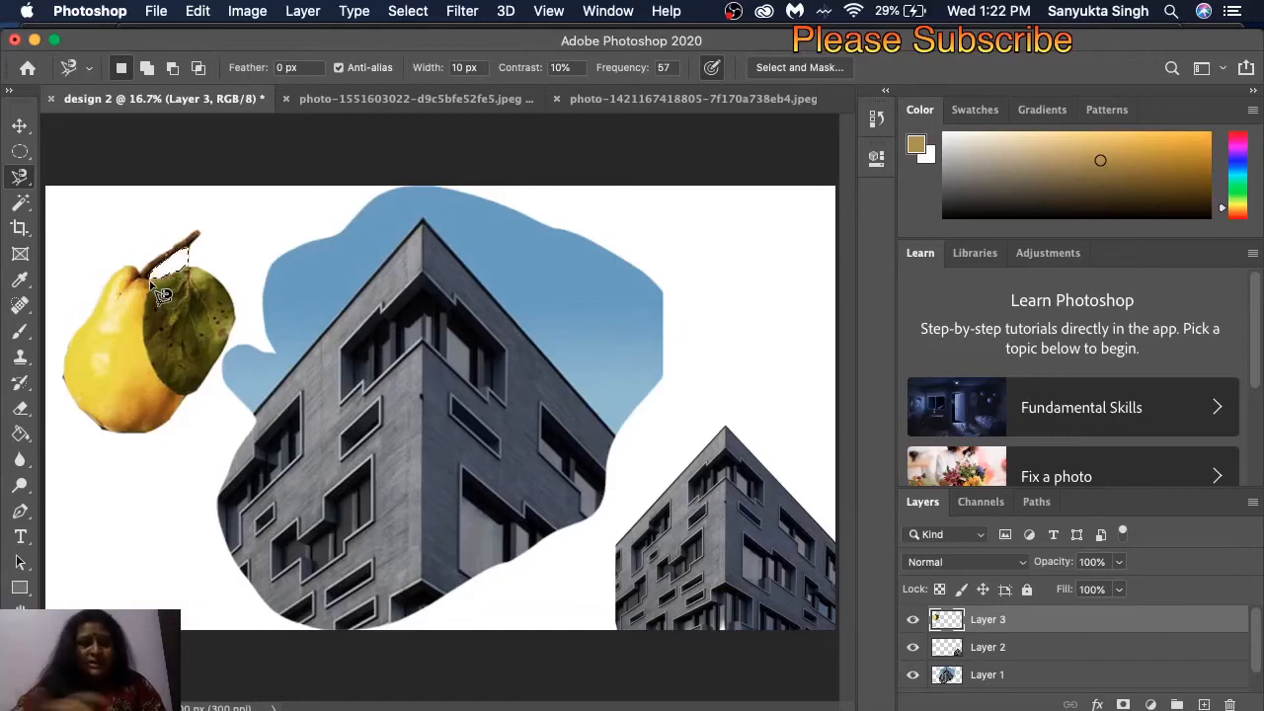
pyautogui.click(24, 154)
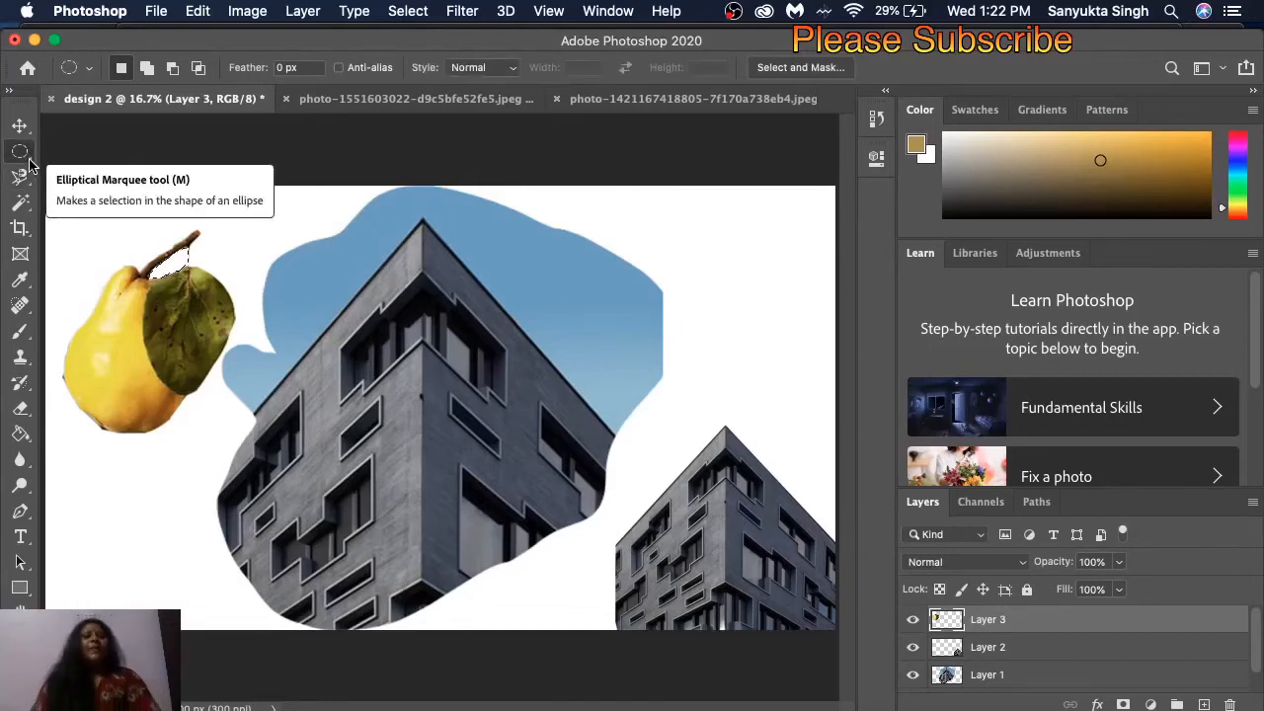
pyautogui.click(20, 176)
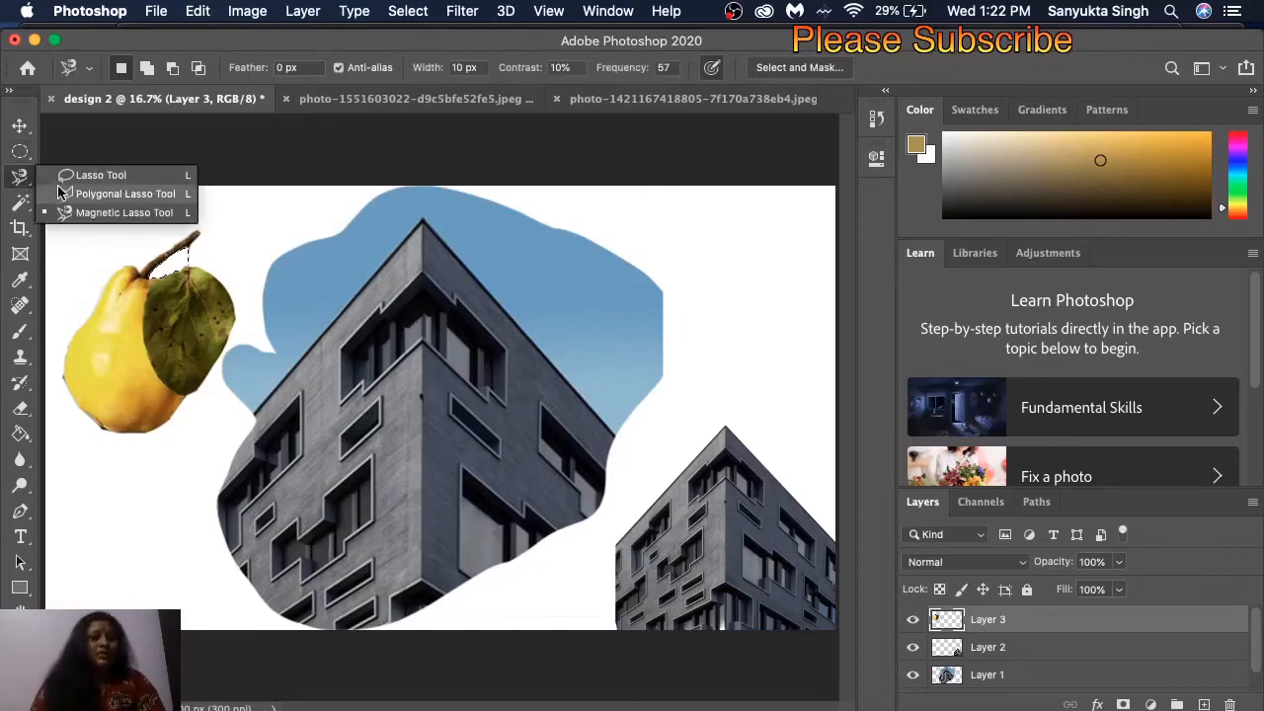